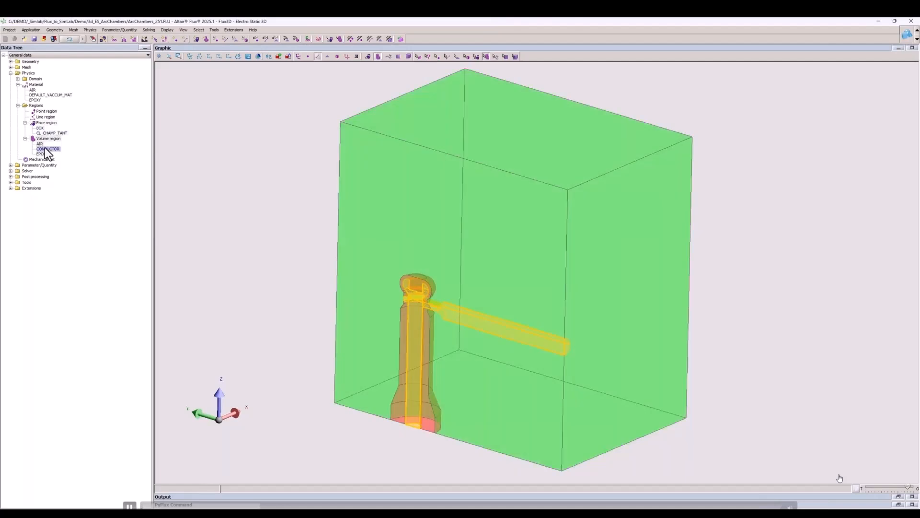
Export the arc chambers project to SimLab into a new folder named Demo_Video.
left_click(9, 29)
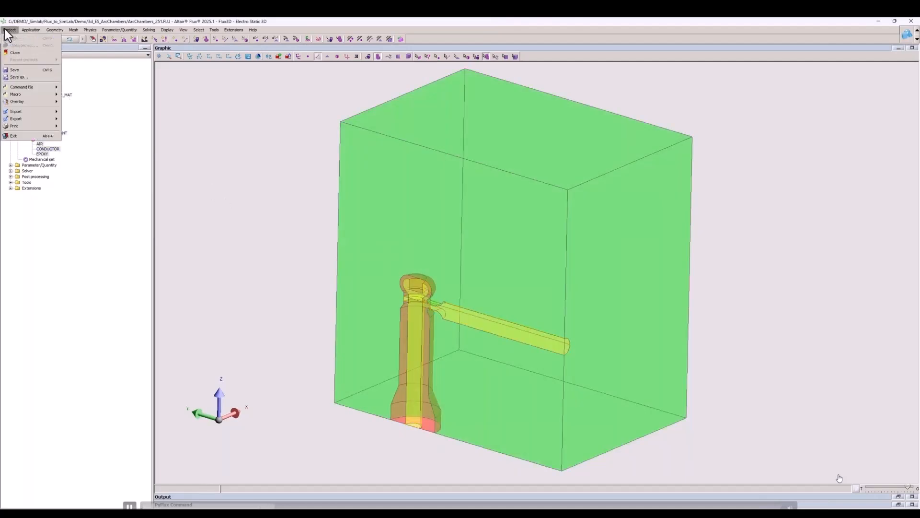
mouse_move(48, 118)
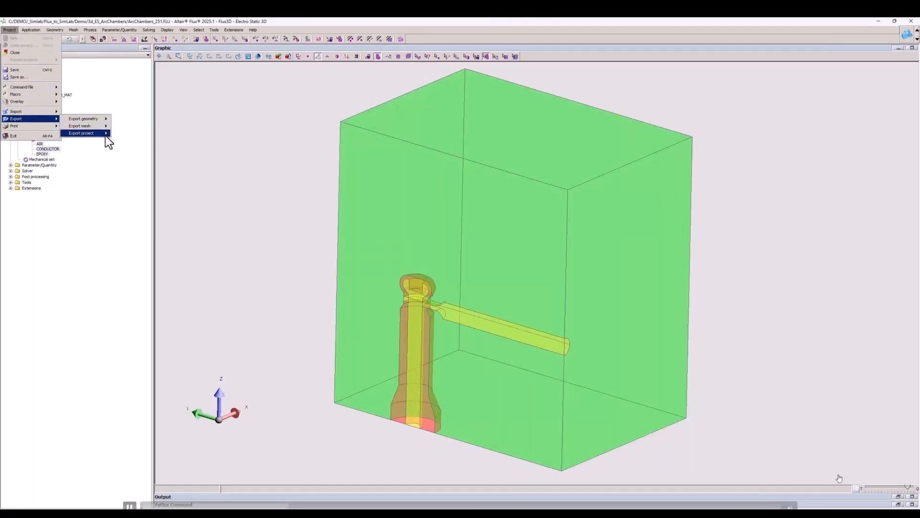
mouse_move(105, 135)
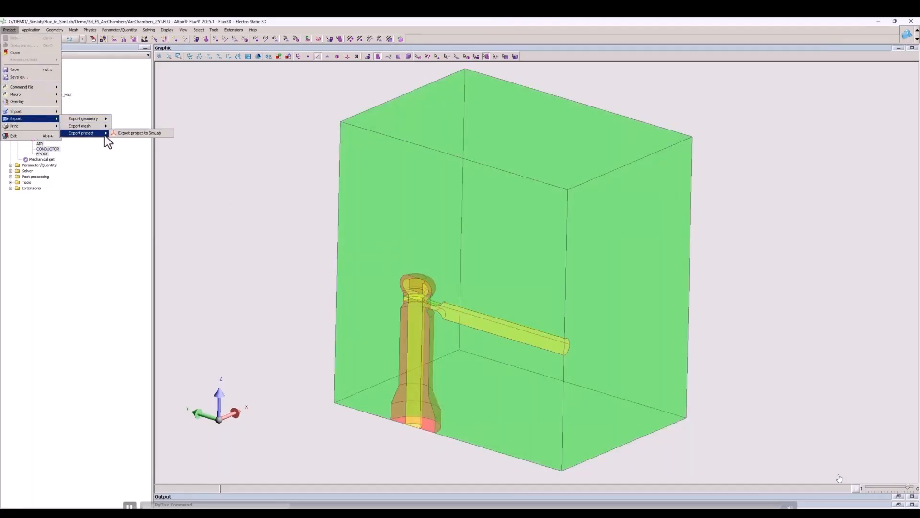
left_click(165, 135)
type("Demo_Video")
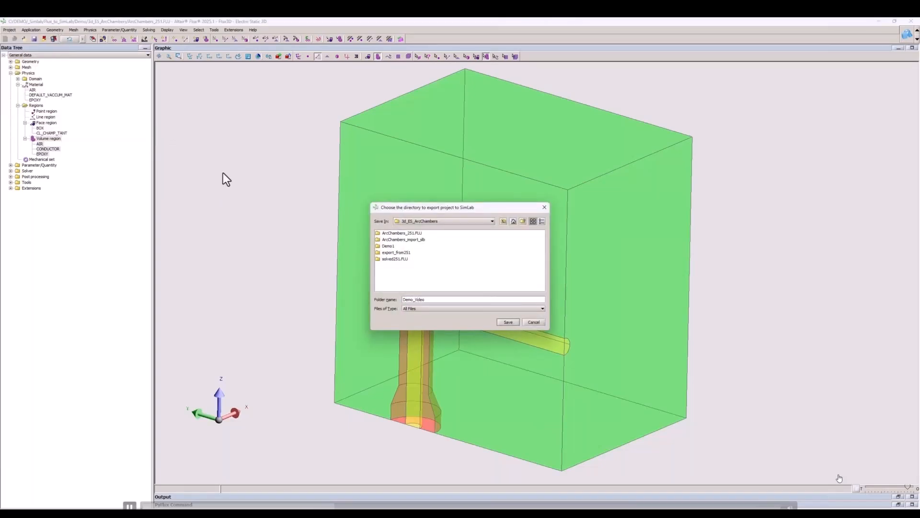
key("Return")
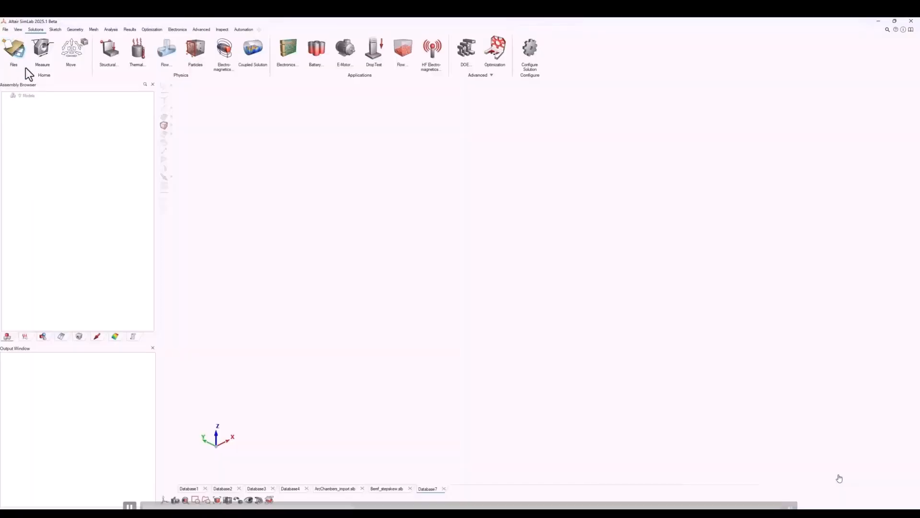
Switch to SimLab and import the Flux solver input file flux_simlab_init.inp from the 3d_ES_ArcChambers\Demo_Video folder.
left_click(5, 29)
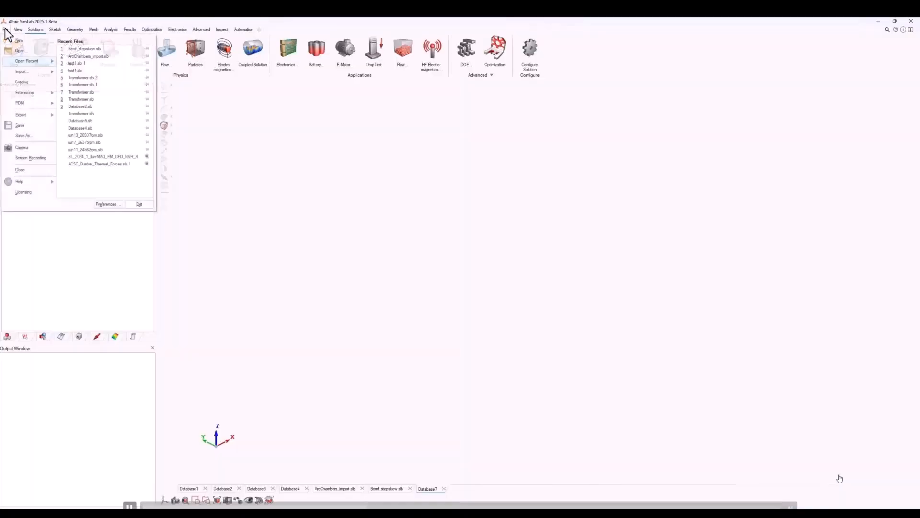
mouse_move(42, 71)
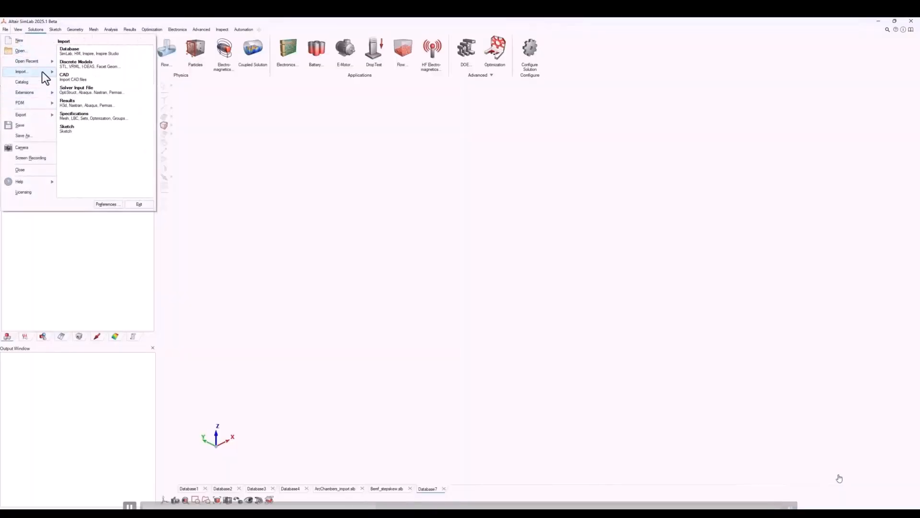
left_click(97, 91)
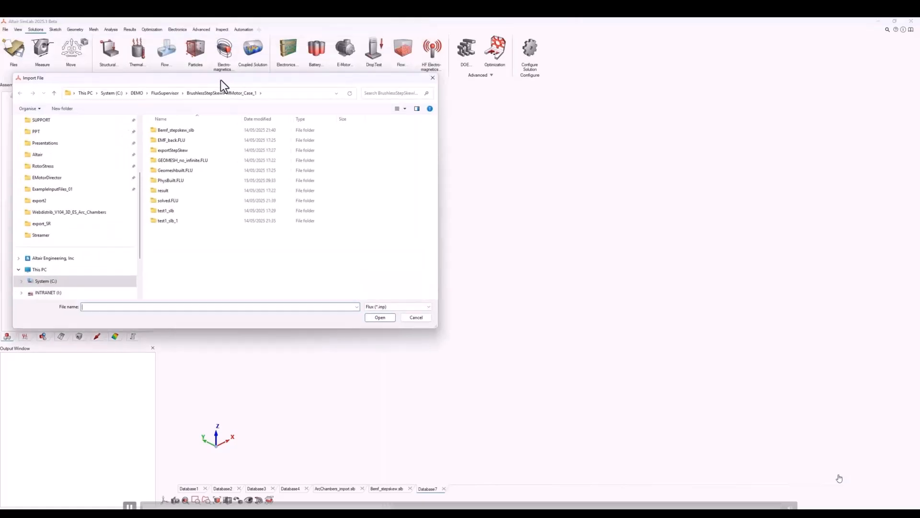
left_click(138, 94)
double_click(167, 140)
double_click(178, 162)
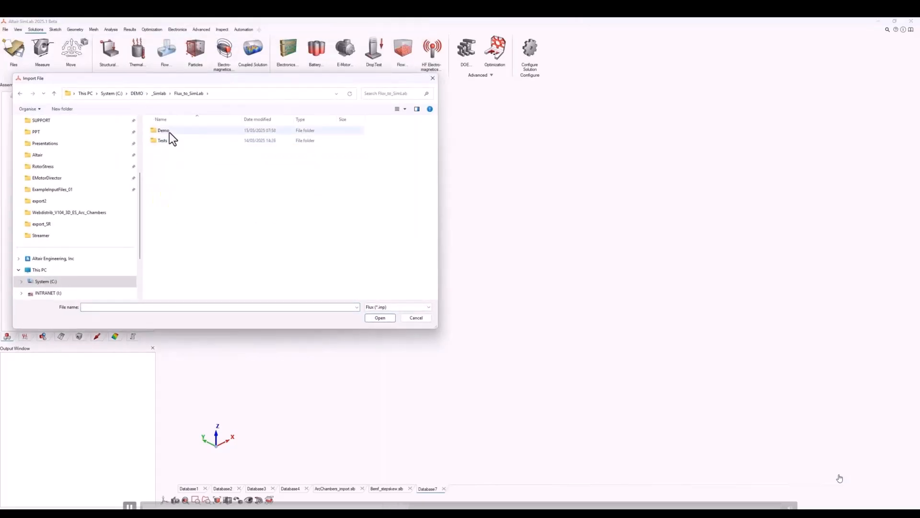
double_click(169, 133)
double_click(170, 132)
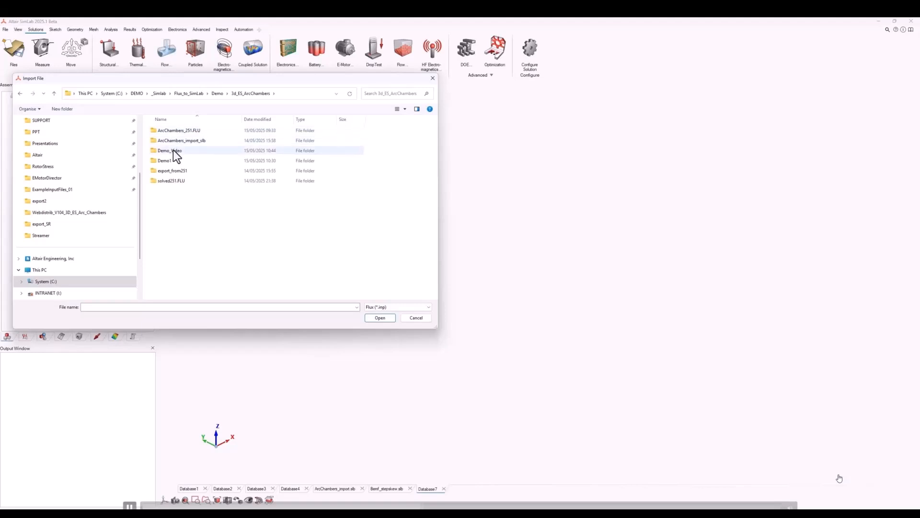
double_click(174, 150)
left_click(177, 143)
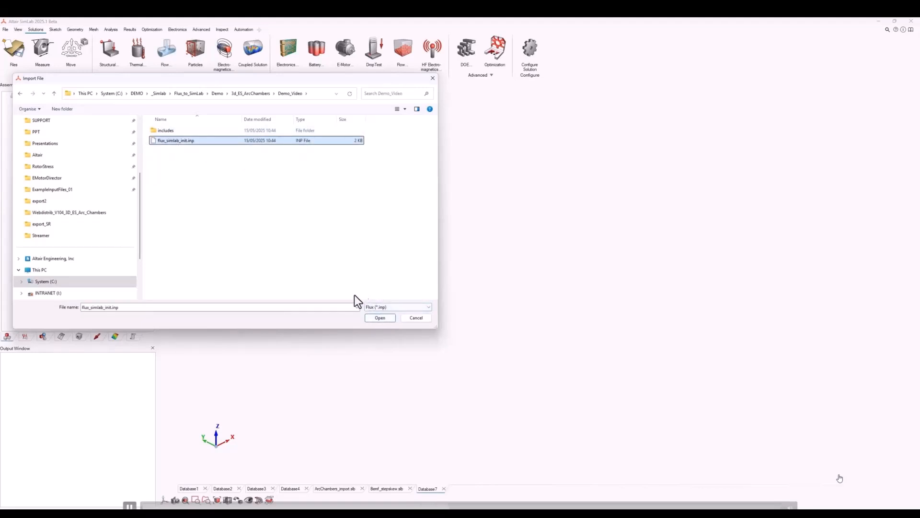
left_click(381, 319)
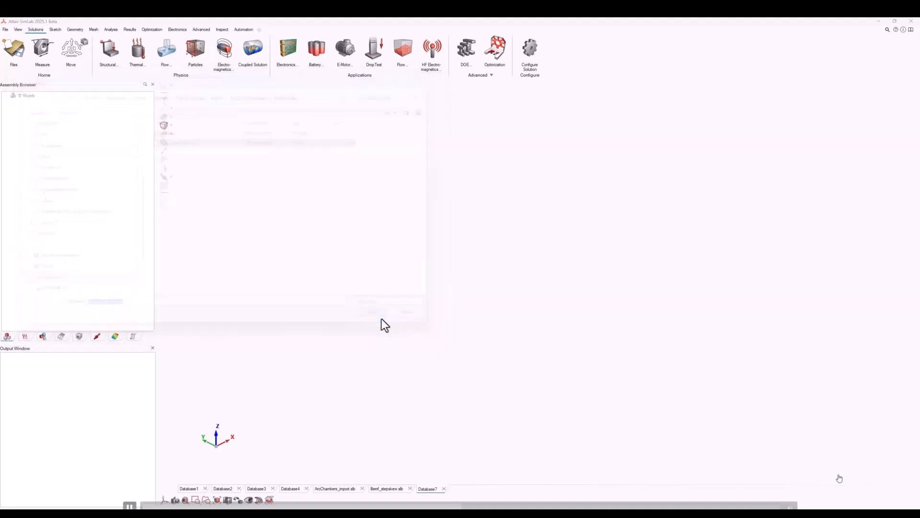
left_click(448, 294)
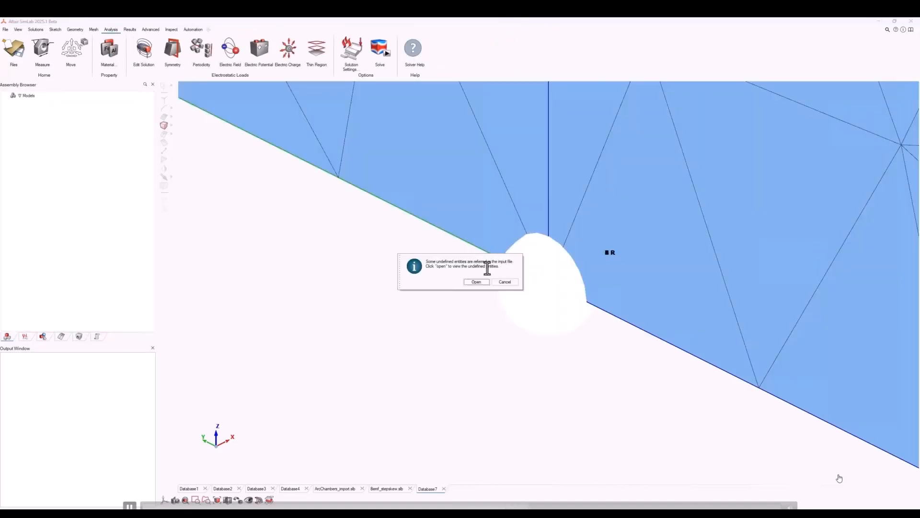
Open the log of undefined entities, acknowledge the imported text cards notice, review the widened log and close it.
left_click(476, 281)
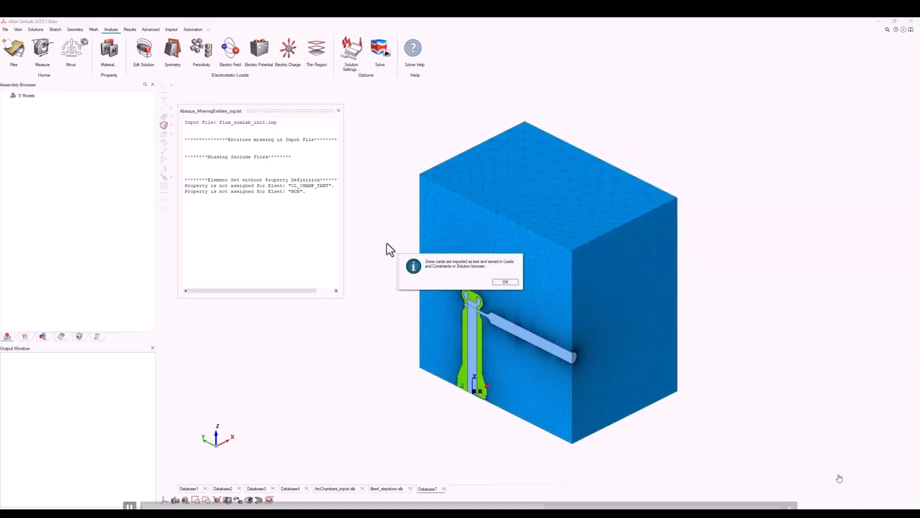
left_click(496, 282)
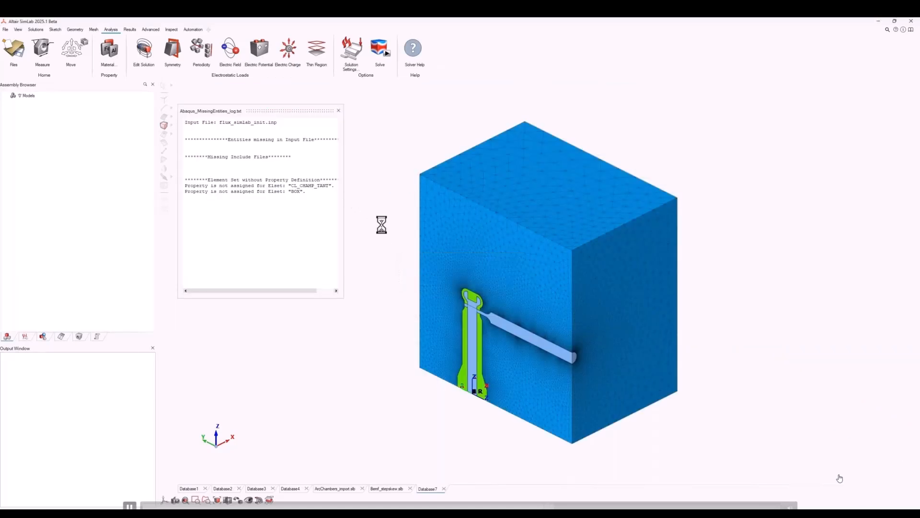
left_click_drag(344, 196, 391, 199)
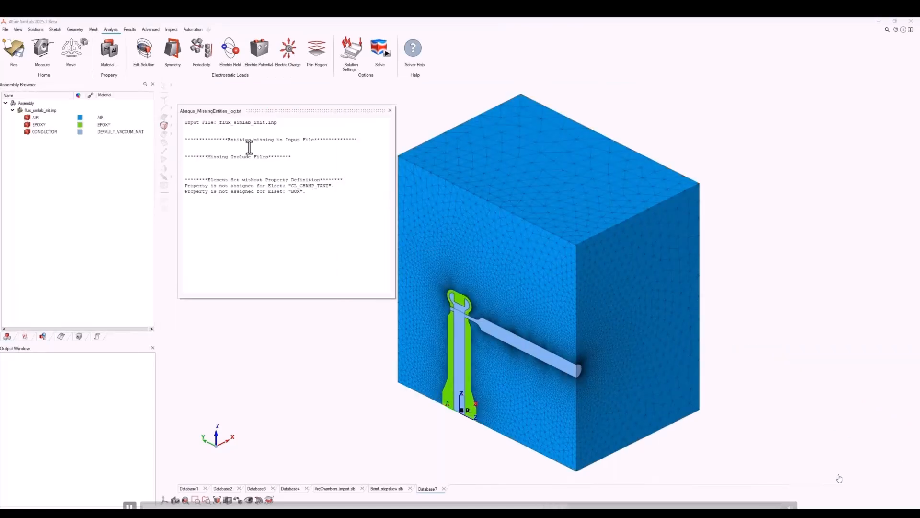
left_click(390, 111)
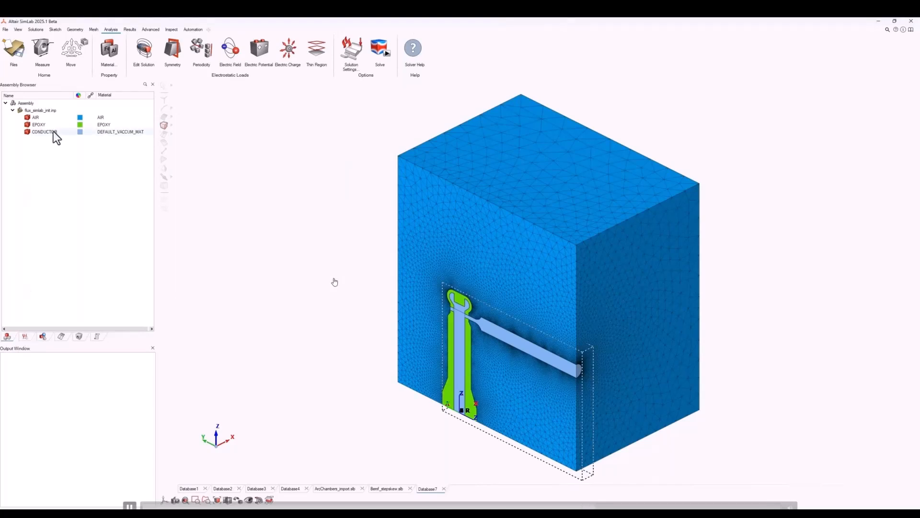
Examine the imported bodies, the mesh, the materials, and the solution's coordinates, loads and constraints.
left_click(27, 118)
left_click(27, 118)
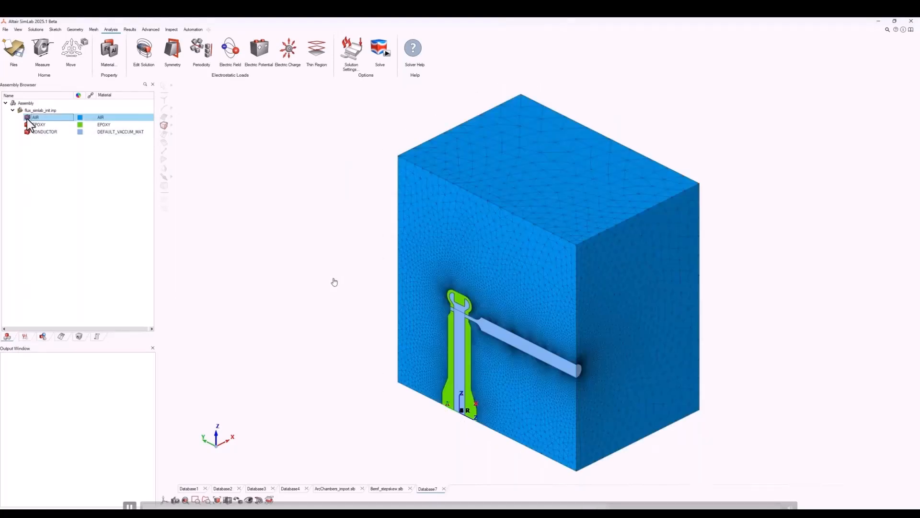
left_click(25, 336)
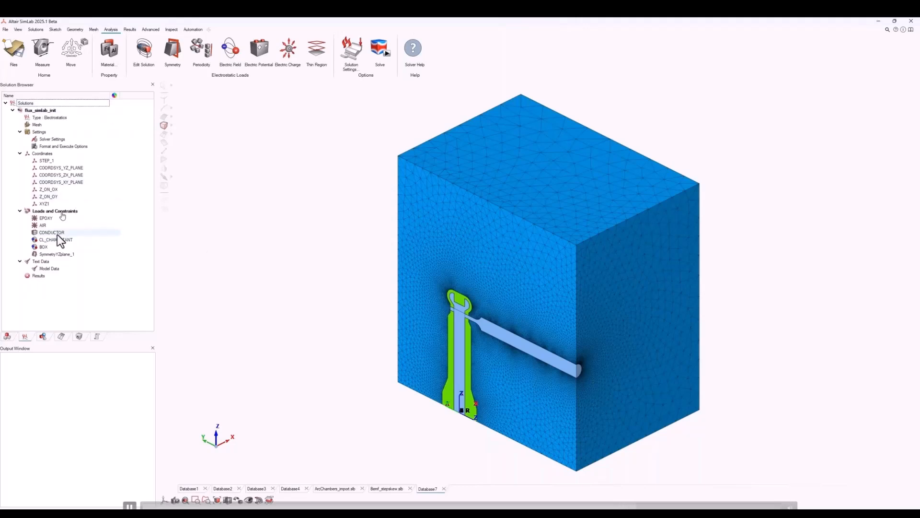
middle_click_drag(243, 269, 472, 343)
right_click_drag(471, 347, 497, 273)
scroll(476, 282, "up", 5)
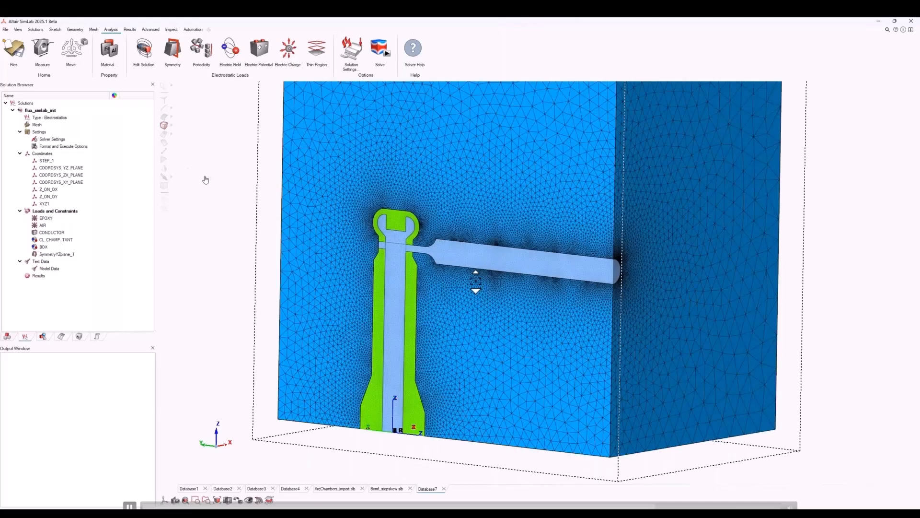
scroll(477, 282, "down", 4)
left_click(77, 334)
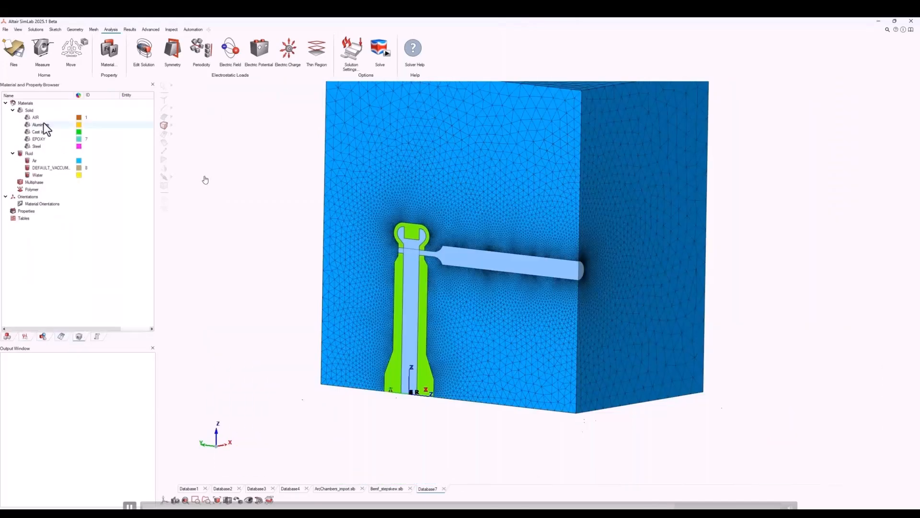
left_click(25, 336)
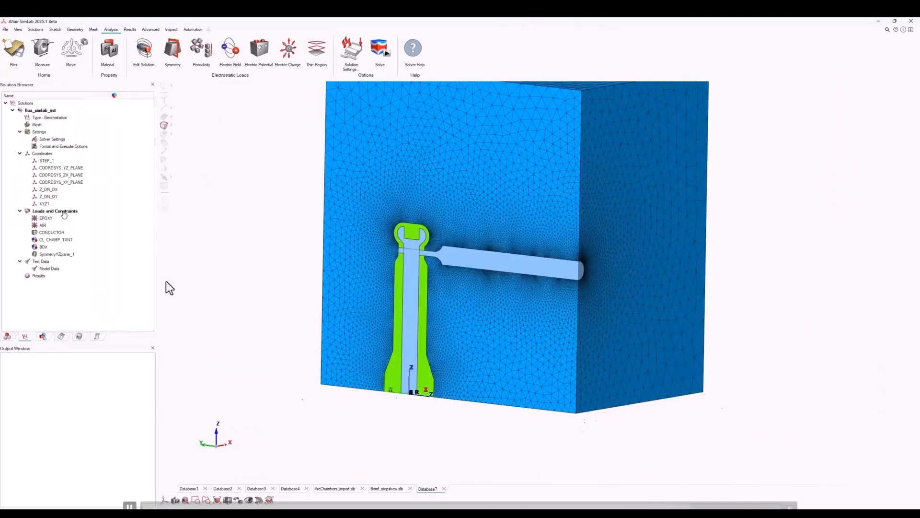
Inspect the electric field contour in the ArcChambers_import.slb database by moving a section plane through the model.
left_click(331, 489)
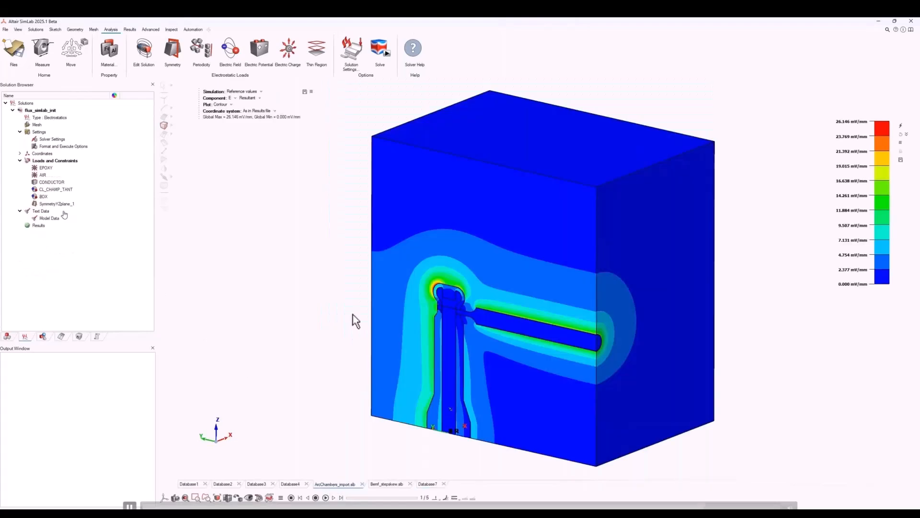
middle_click_drag(493, 333, 505, 351)
left_click(261, 498)
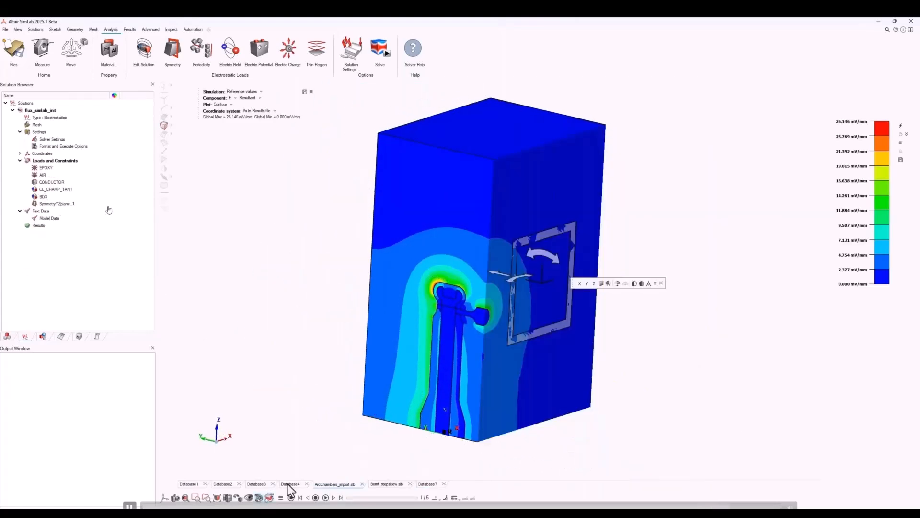
left_click_drag(502, 320, 669, 385)
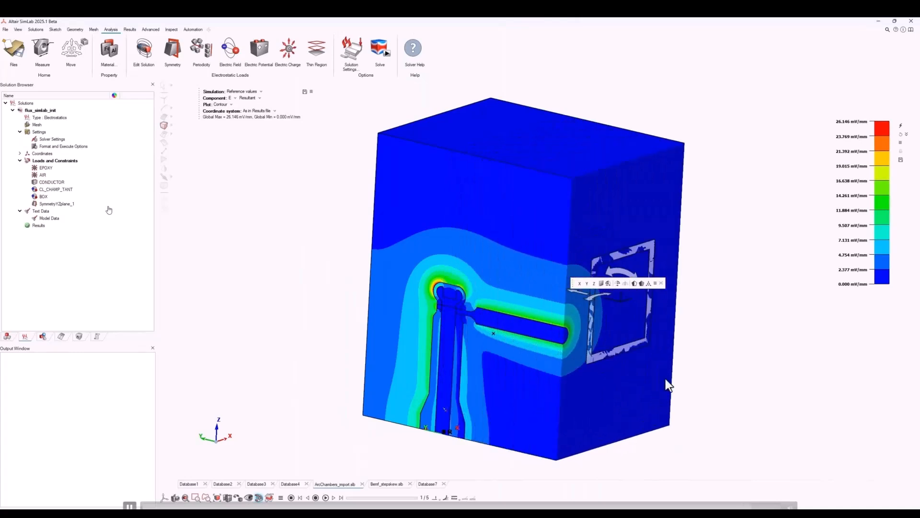
left_click(260, 499)
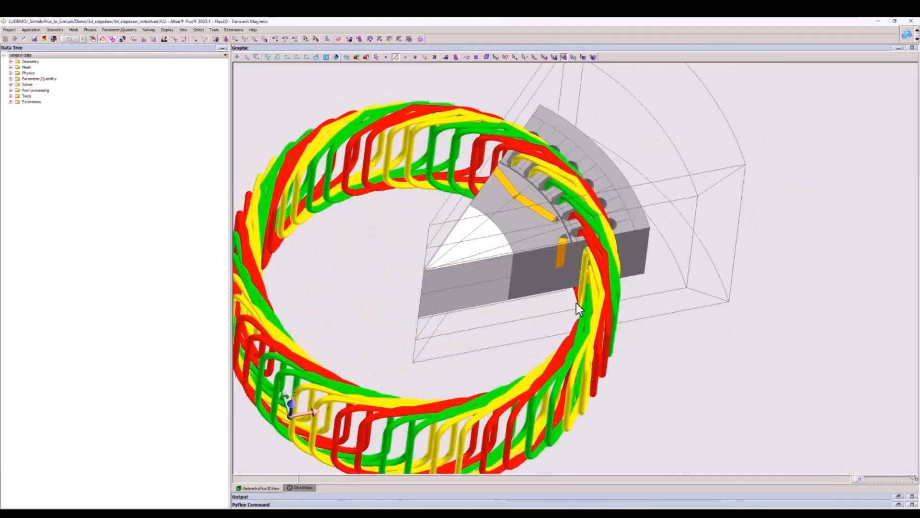
Switch to the 3d_stepskew_notsolved project in Flux and view its electric circuit and 3D motor geometry.
left_click(299, 487)
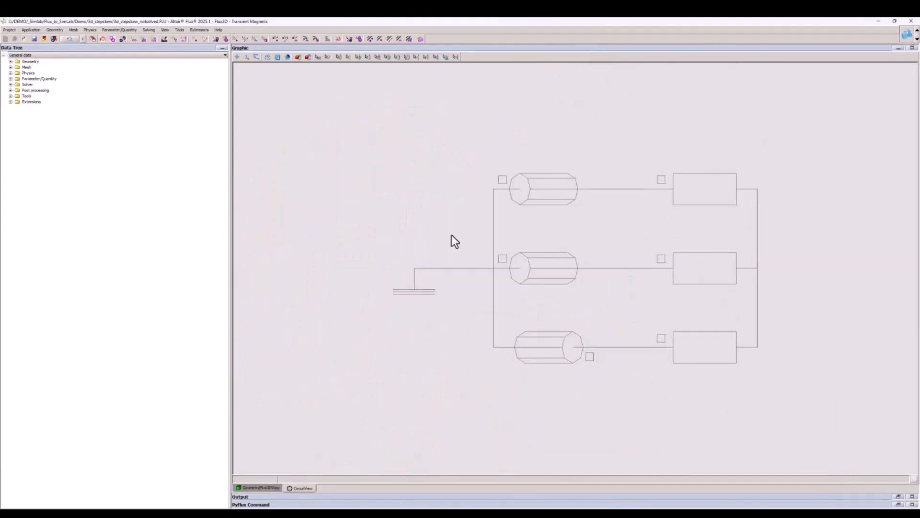
left_click(263, 488)
left_click_drag(415, 224, 427, 235)
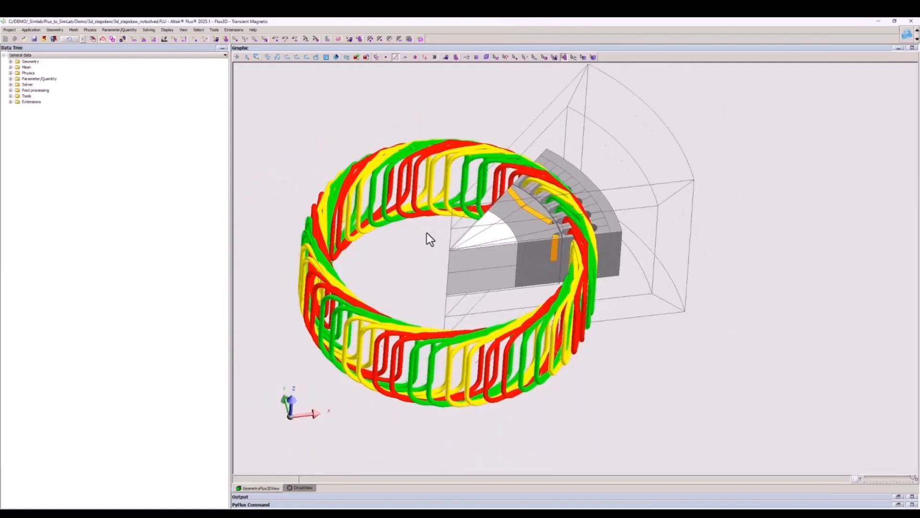
Export the step-skew motor project to SimLab into a new folder named Demo_Video.
left_click(8, 29)
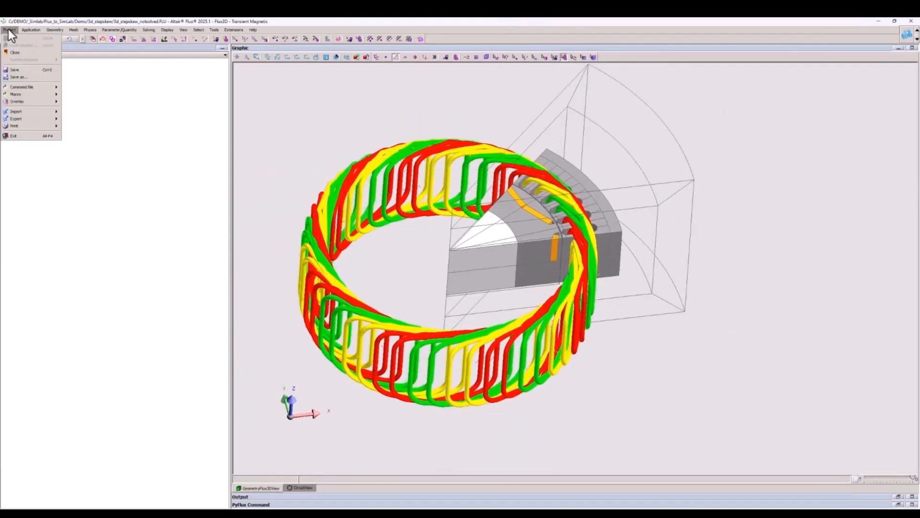
mouse_move(38, 119)
mouse_move(93, 133)
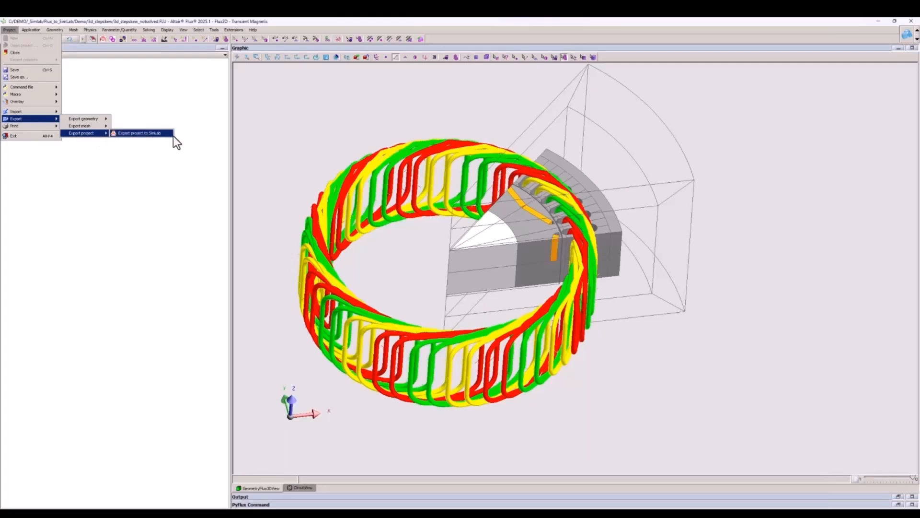
left_click(169, 135)
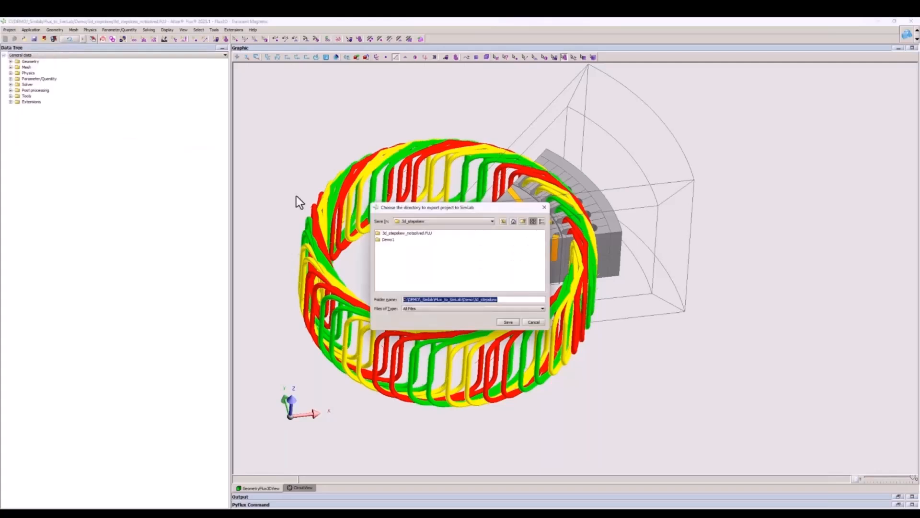
type("Demo_Video")
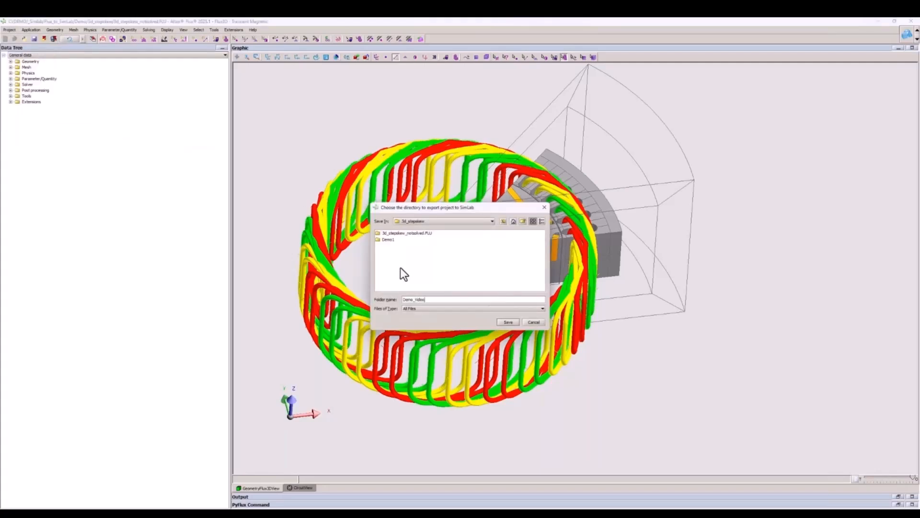
key("Return")
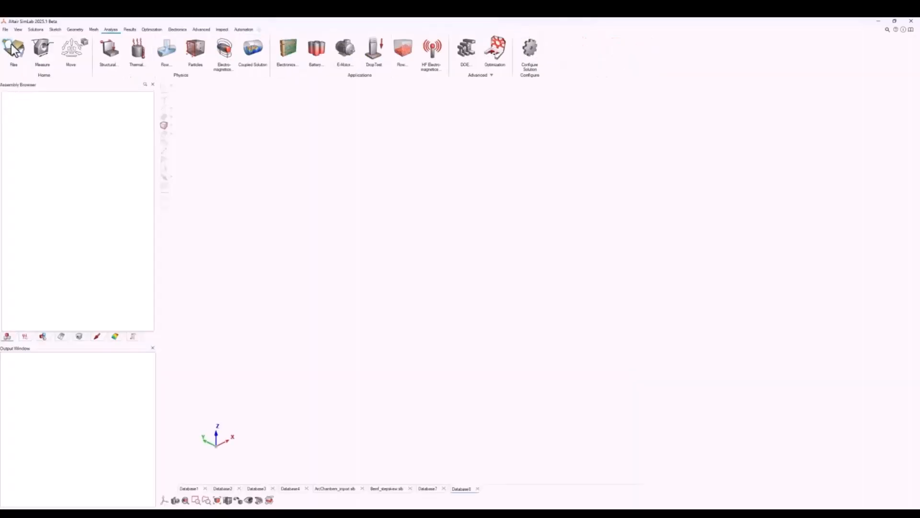
Import flux_simlab_init.inp from the Demo_Video folder under 3d_stepskew as a Flux solver input file.
left_click(6, 29)
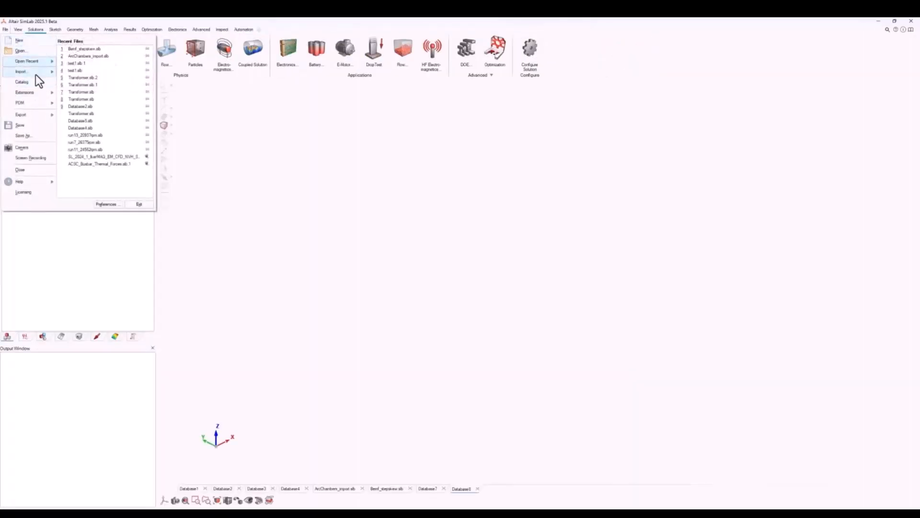
mouse_move(36, 73)
left_click(68, 90)
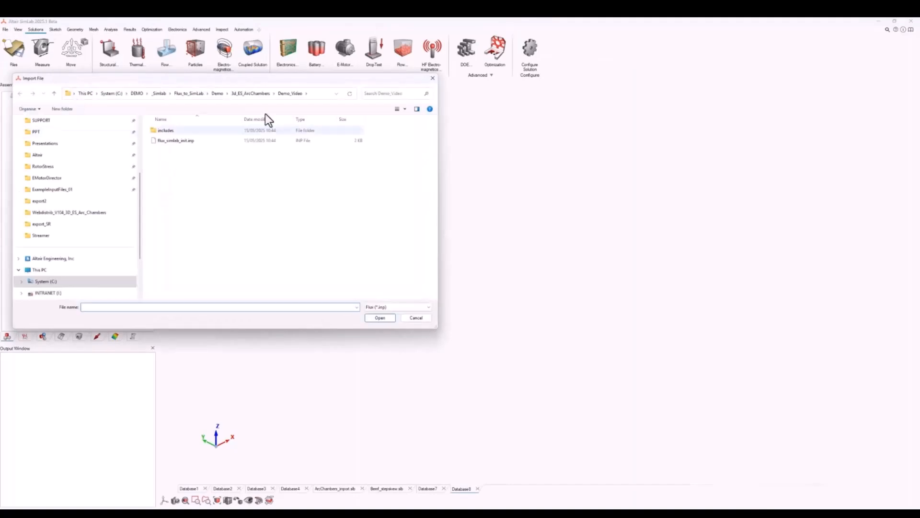
left_click_drag(256, 82, 274, 90)
left_click(239, 102)
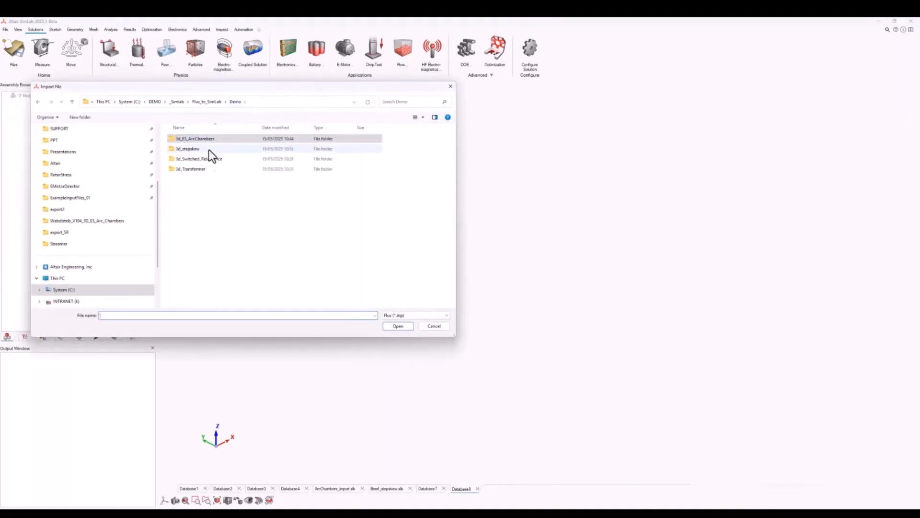
double_click(208, 147)
double_click(205, 149)
left_click(197, 149)
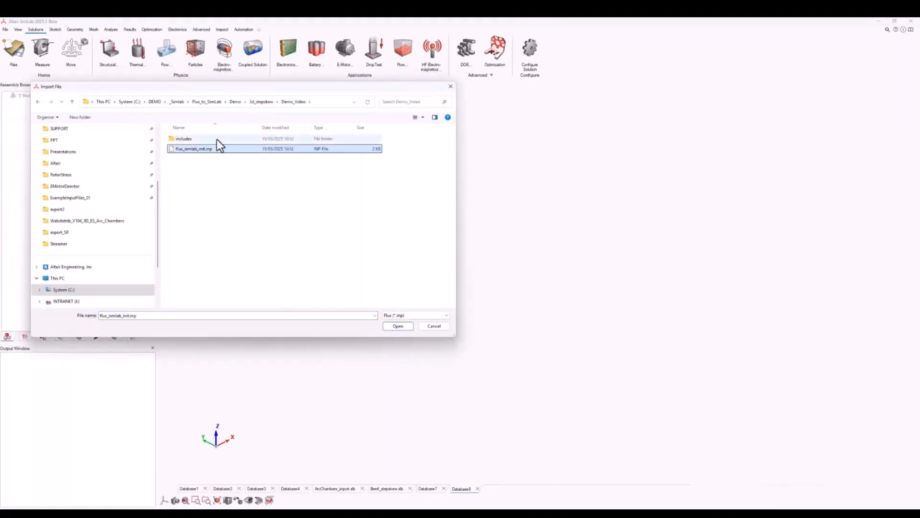
left_click(398, 326)
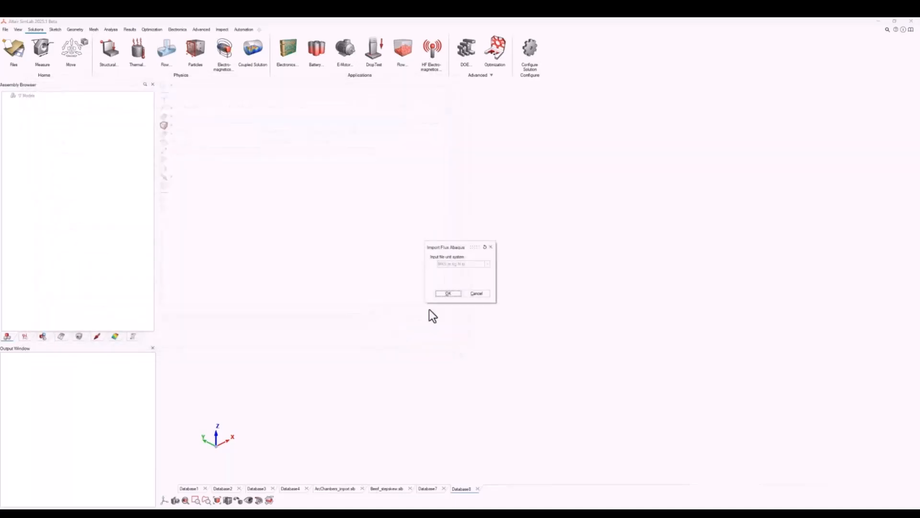
left_click(448, 294)
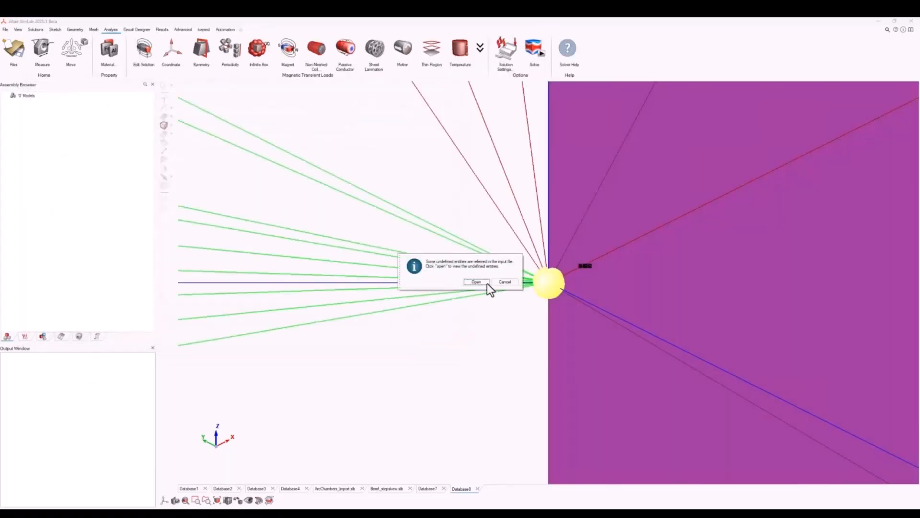
Acknowledge the import notice, widen the missing-entities log to read the non-meshed coil entries, and close it.
left_click(480, 283)
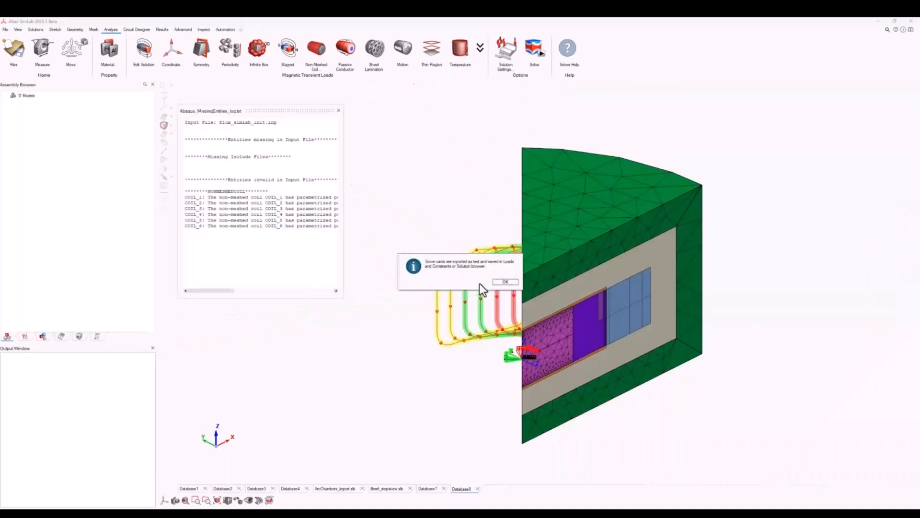
left_click(505, 281)
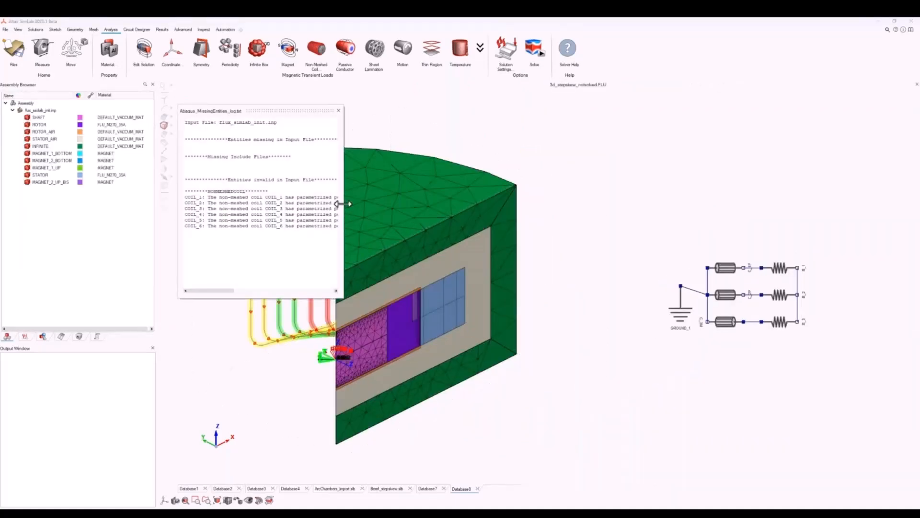
left_click_drag(343, 205, 711, 201)
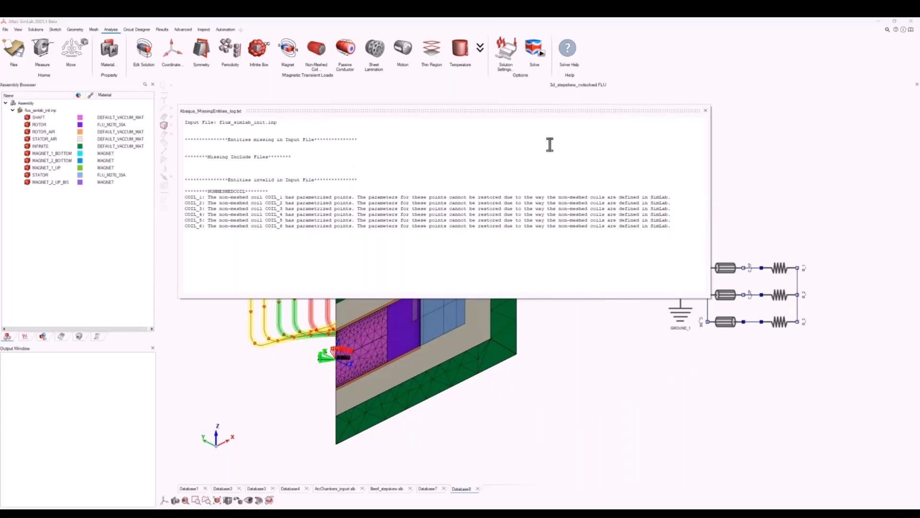
left_click(705, 110)
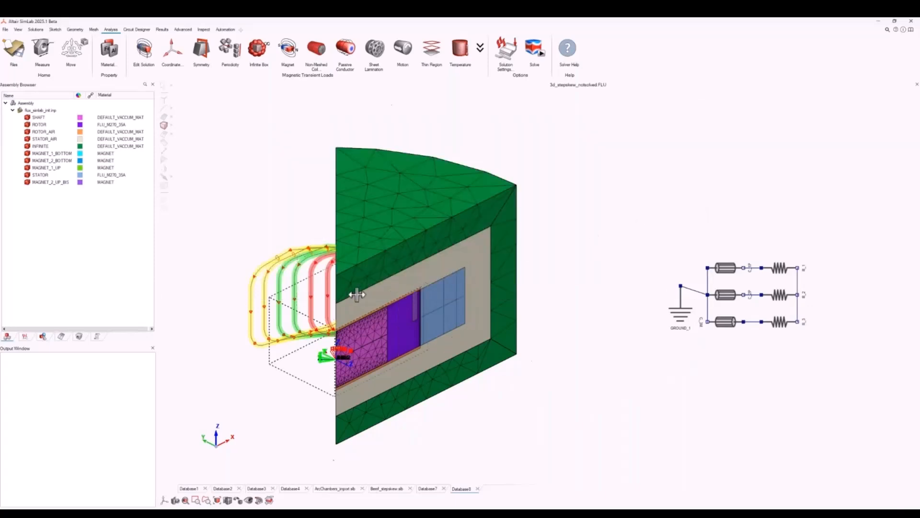
Hide the INFINITE, STATOR_AIR and ROTOR_AIR bodies to expose the motor's rotor, magnets, stator and coils.
scroll(370, 305, "up", 3)
left_click(391, 254)
key("h")
left_click(405, 298)
key("h")
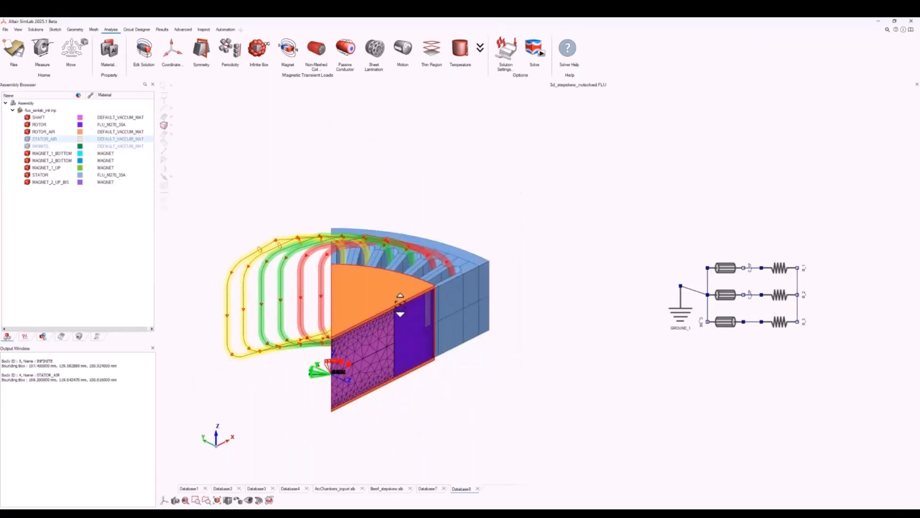
left_click(400, 303)
key("h")
middle_click_drag(400, 304, 386, 321)
Review the flux_simlab_init solution's loads and constraints, and inspect its control parameter and time settings without changing them.
left_click(24, 336)
left_click(20, 160)
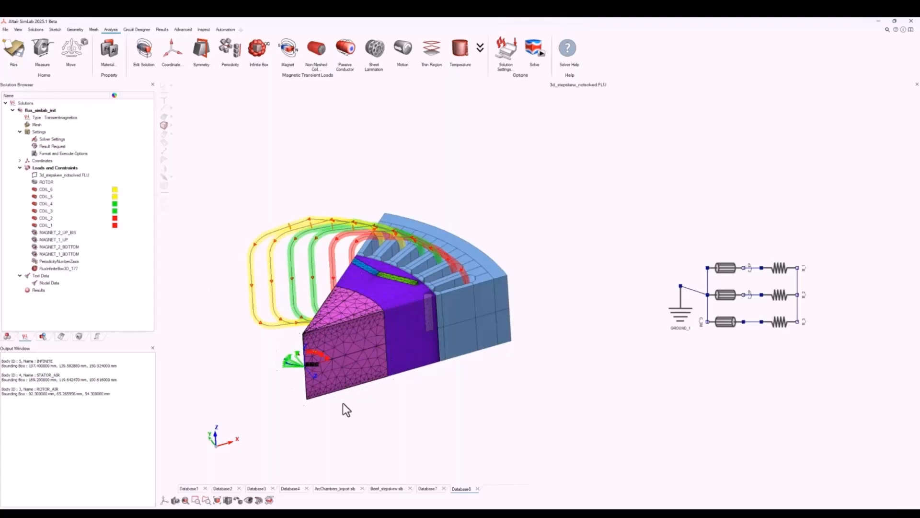
double_click(49, 111)
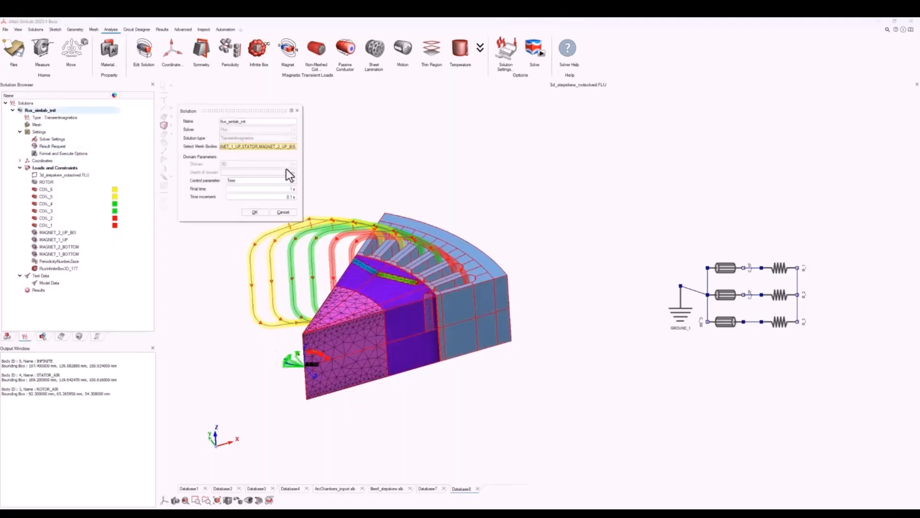
left_click(251, 181)
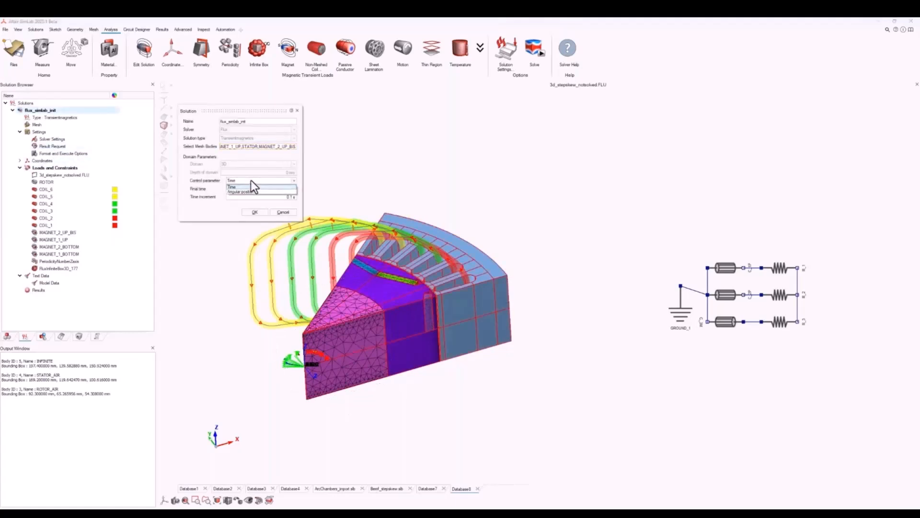
left_click(283, 212)
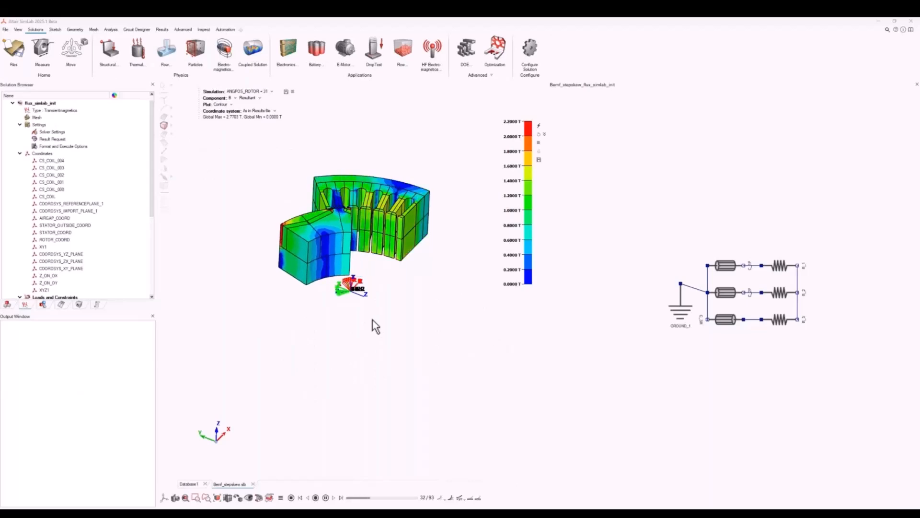
Pause the flux density animation in Bemf_stepskew.slb, plot the VOLTAGE__C_1F voltage against ANGPOS_ROTOR, and close the plot window.
left_click(325, 497)
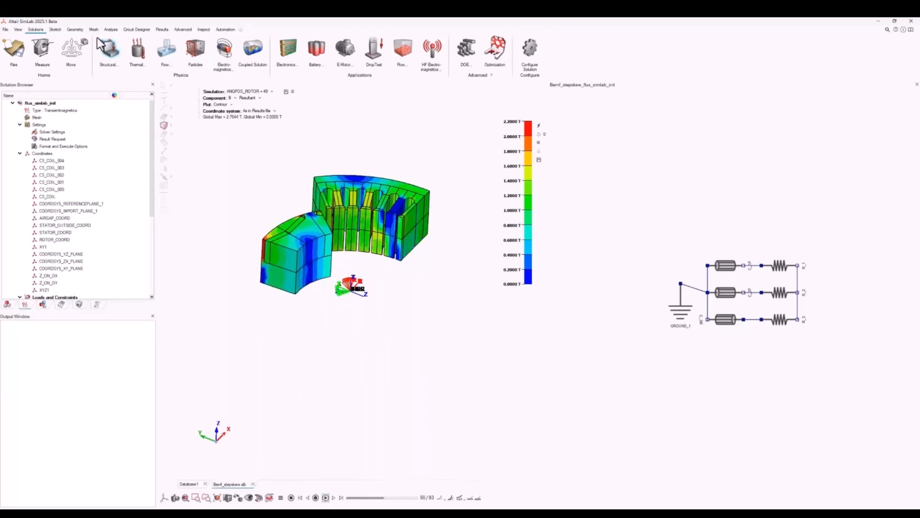
left_click(162, 30)
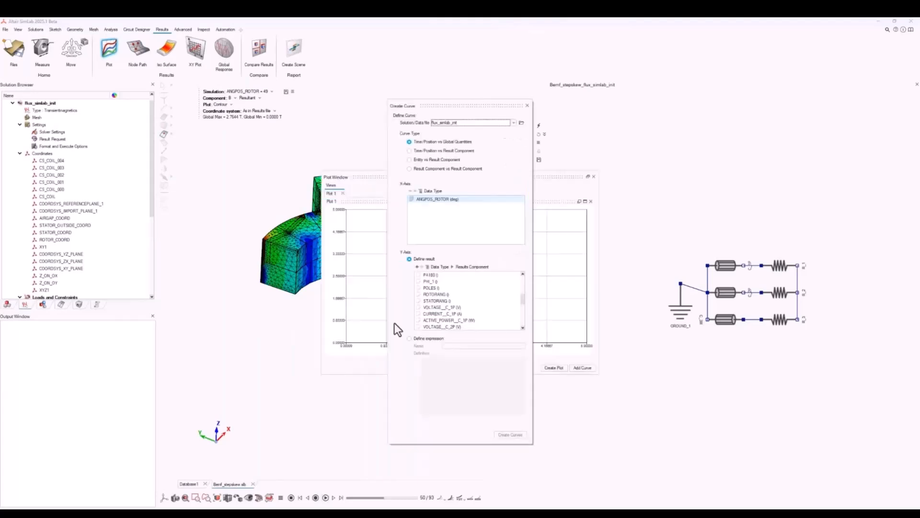
scroll(450, 284, "down", 1)
left_click(453, 288)
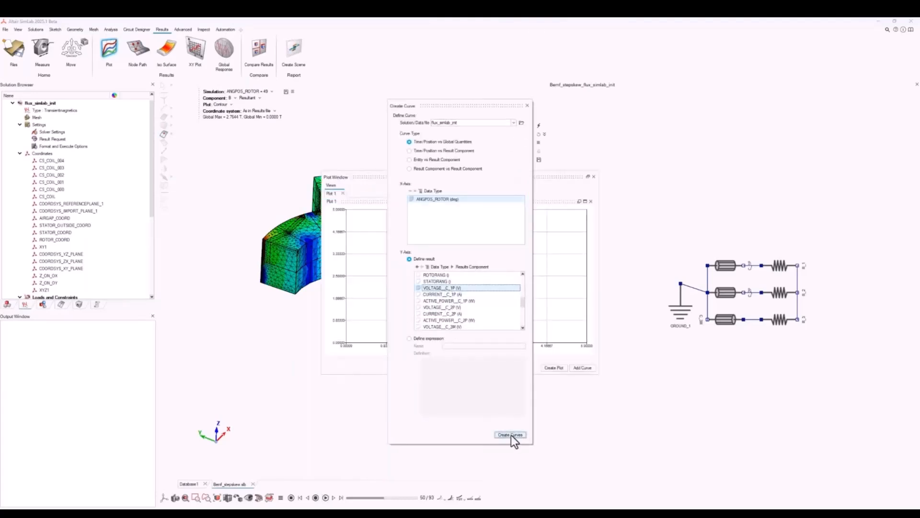
left_click(511, 435)
left_click(527, 106)
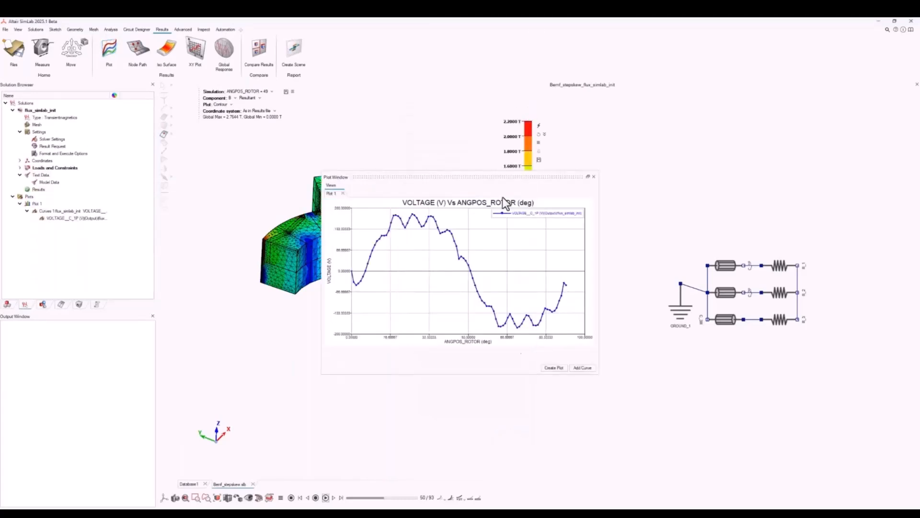
left_click_drag(499, 177, 530, 177)
left_click(627, 177)
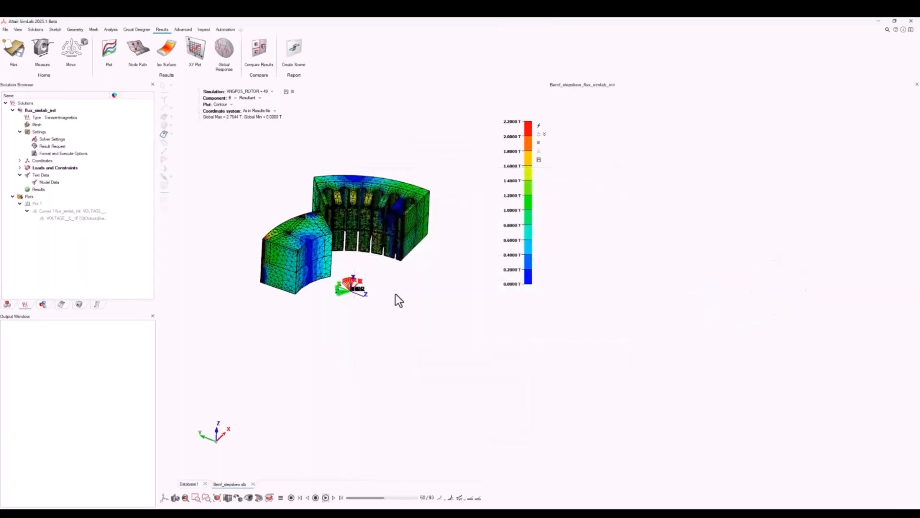
Display the flux density contour on the complete 360-degree motor instead of the periodic sector.
right_click(395, 295)
left_click(429, 361)
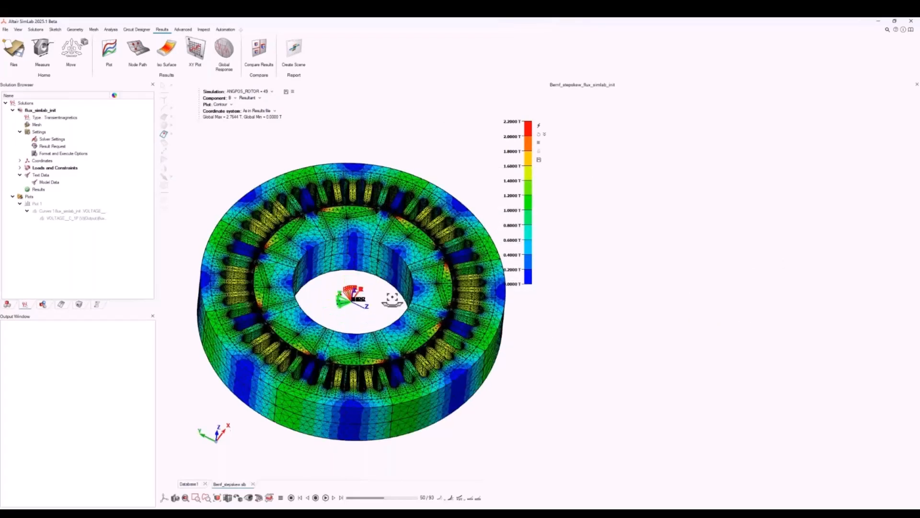
middle_click_drag(392, 298, 435, 307)
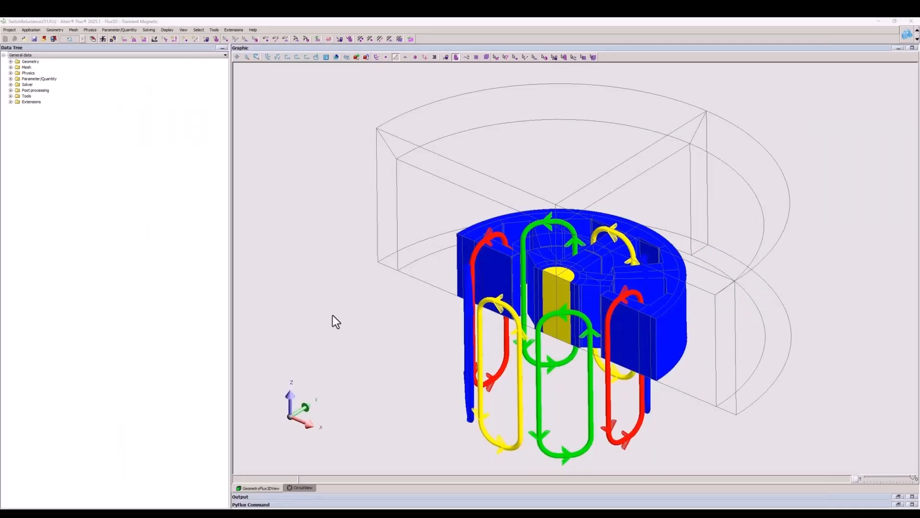
middle_click_drag(333, 321, 487, 271)
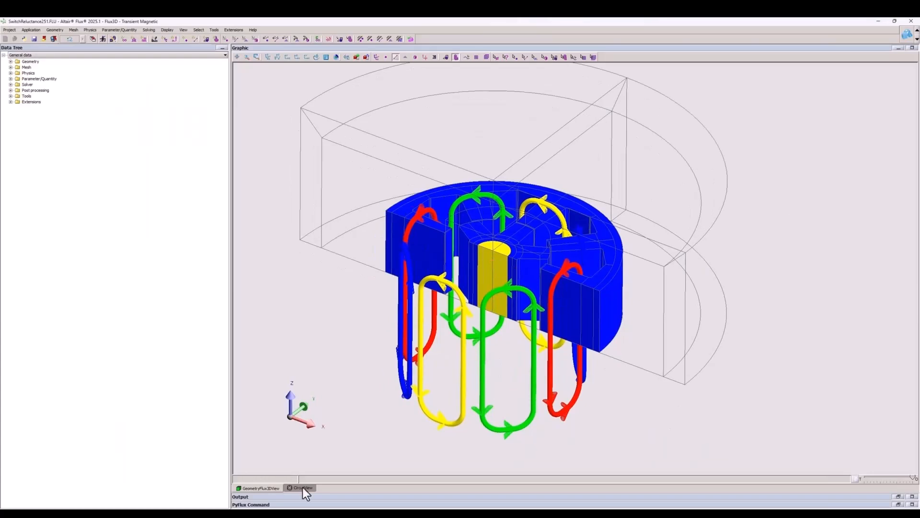
In Flux, examine the SwitchReluctance251 project's circuit and the properties of DIODE_2, and return to the geometry view.
left_click(303, 487)
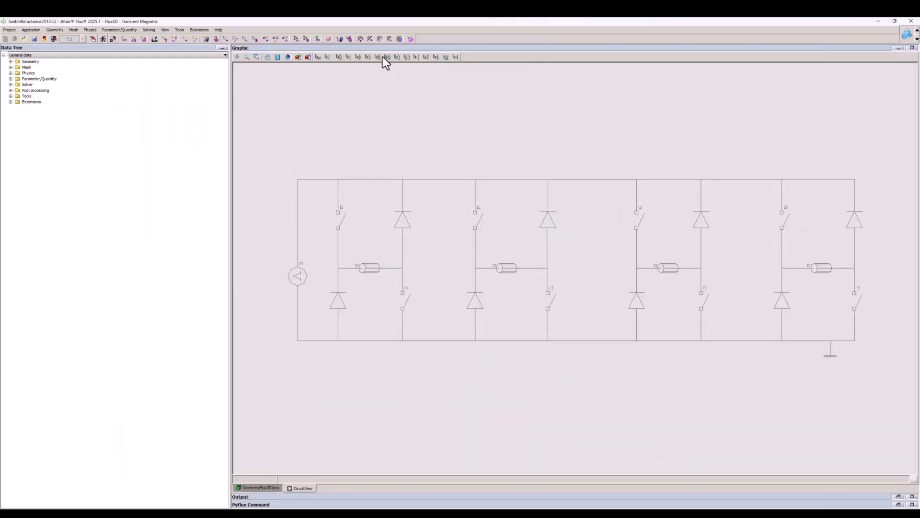
double_click(410, 231)
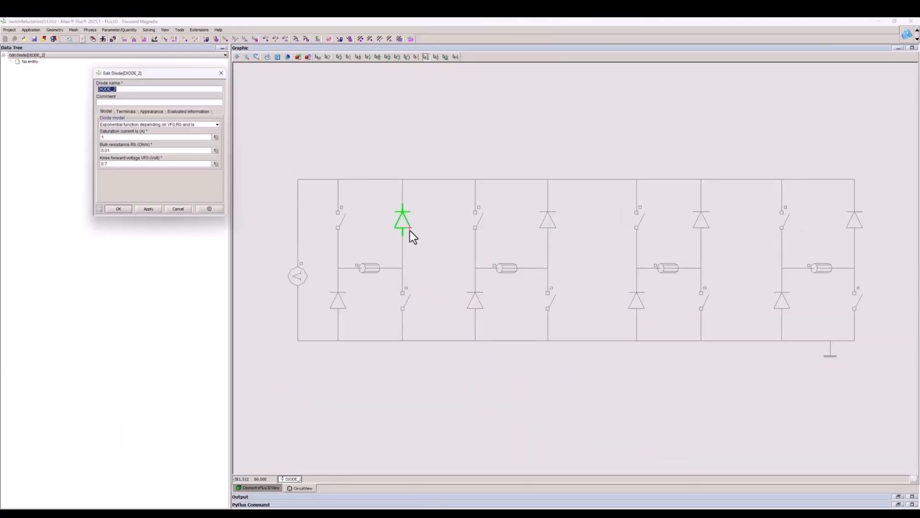
left_click(223, 72)
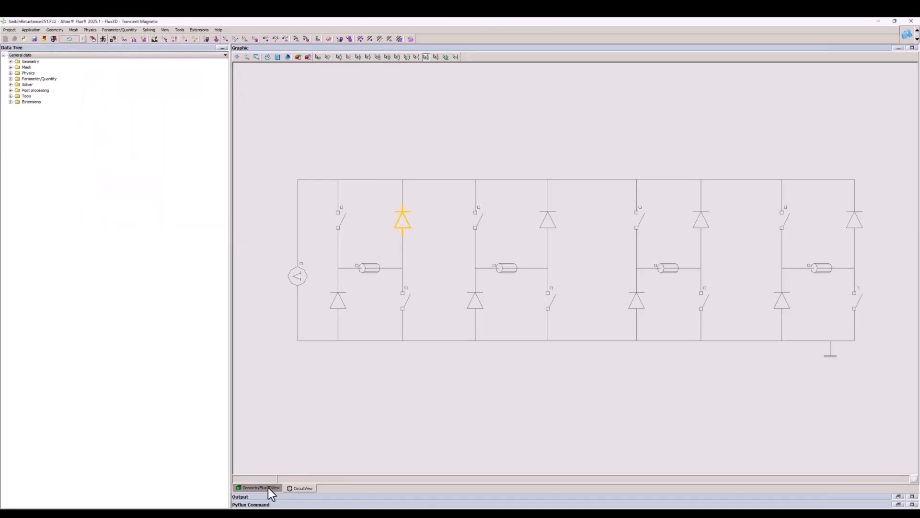
left_click(268, 487)
Export the switched reluctance project to SimLab into a folder named Demo_video.
left_click(12, 30)
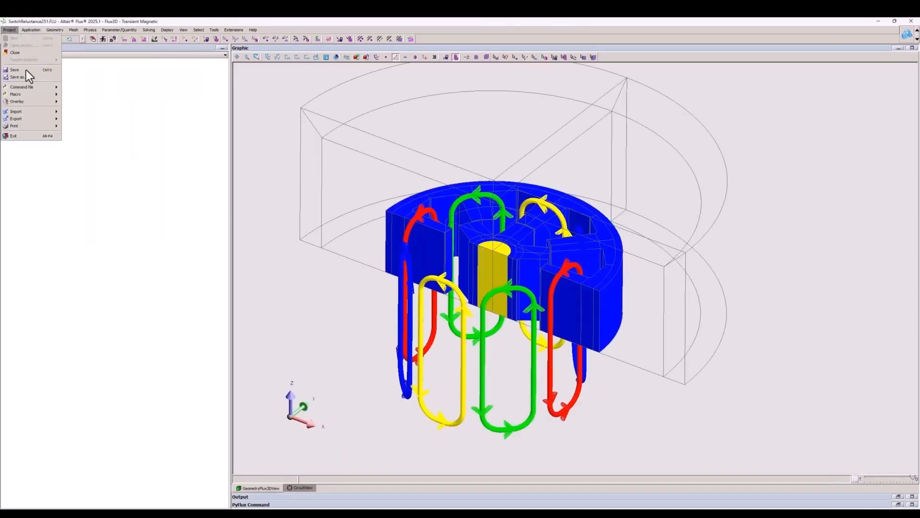
left_click(19, 118)
mouse_move(86, 133)
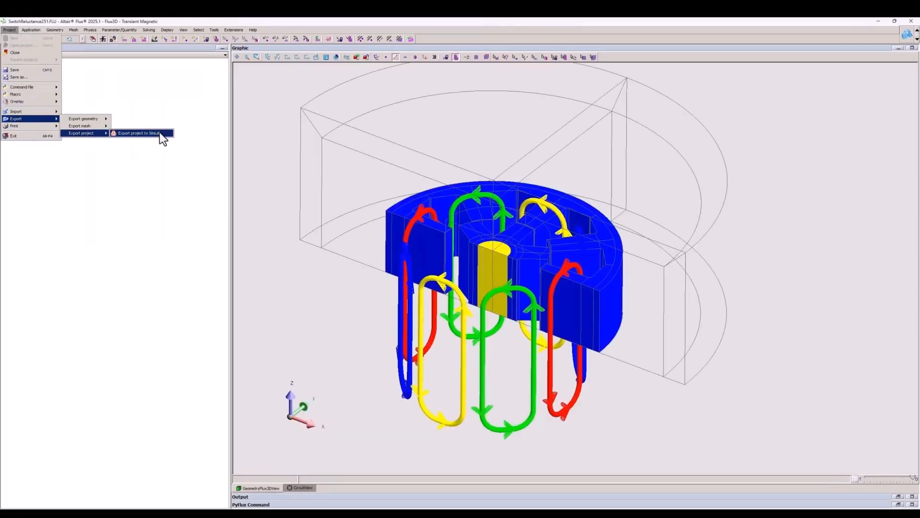
left_click(165, 134)
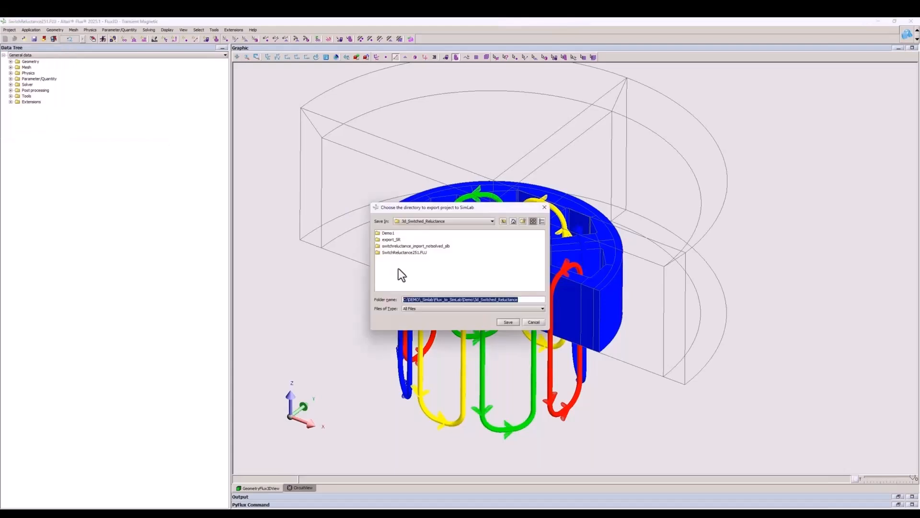
type("Demo_video")
key("Return")
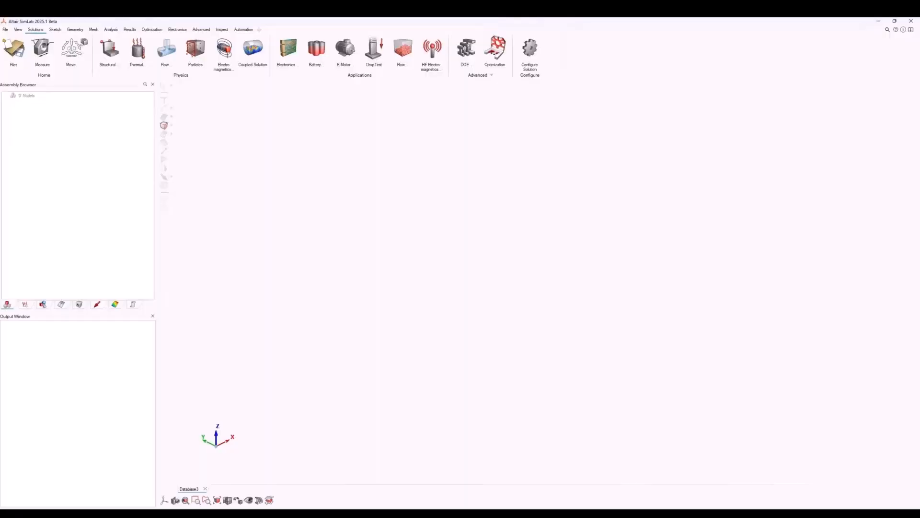
Open flux_simlab_init.inp from the 3d_Switched_Reluctance Demo_Video folder as a Flux solver input file for import.
left_click(5, 30)
mouse_move(36, 73)
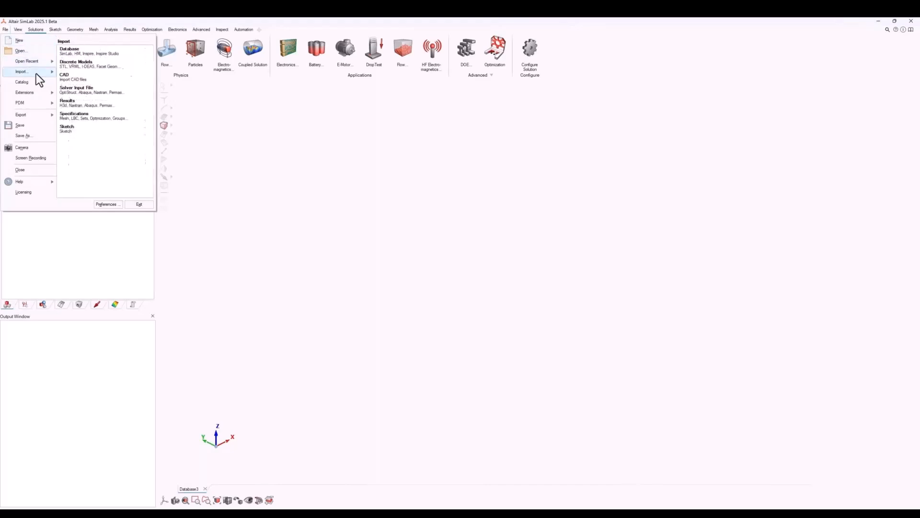
left_click(95, 91)
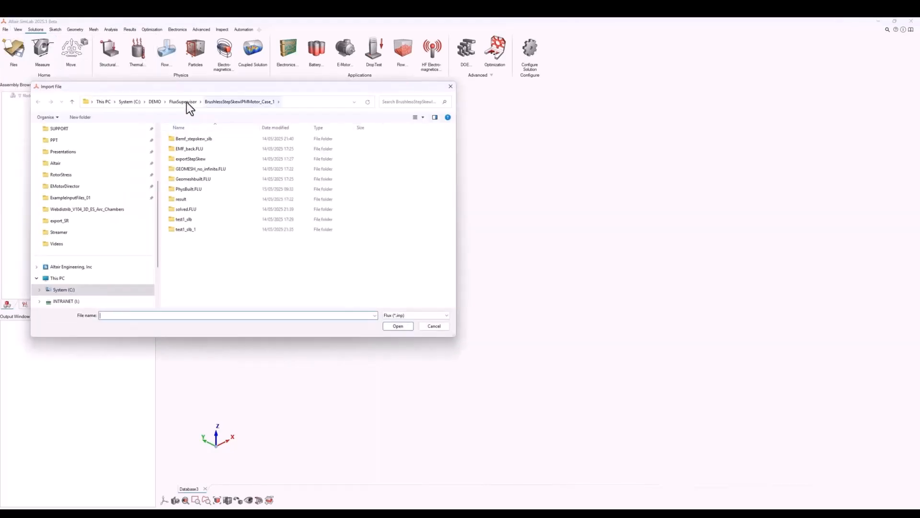
left_click(154, 102)
double_click(192, 150)
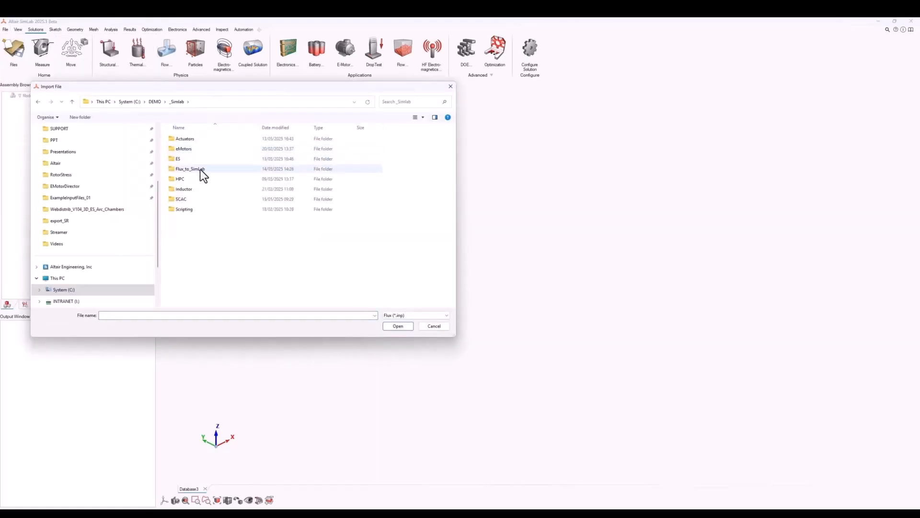
double_click(200, 169)
double_click(197, 141)
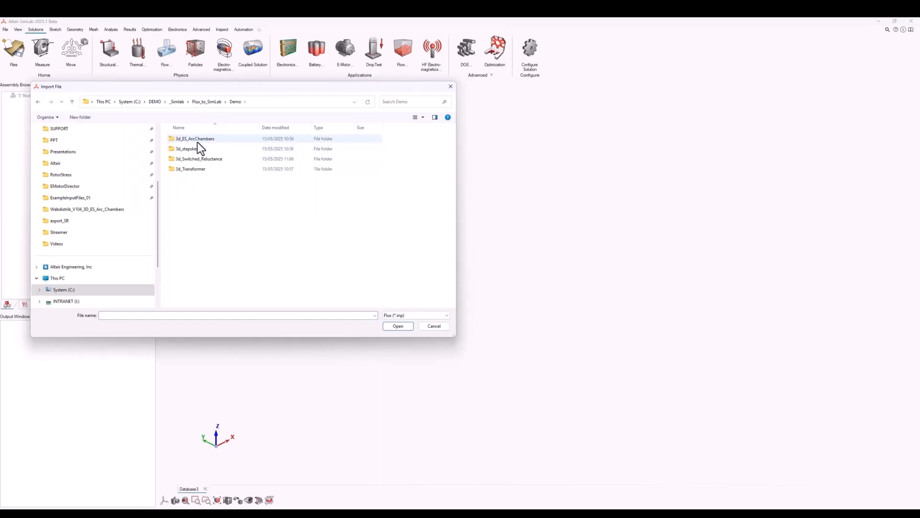
double_click(193, 141)
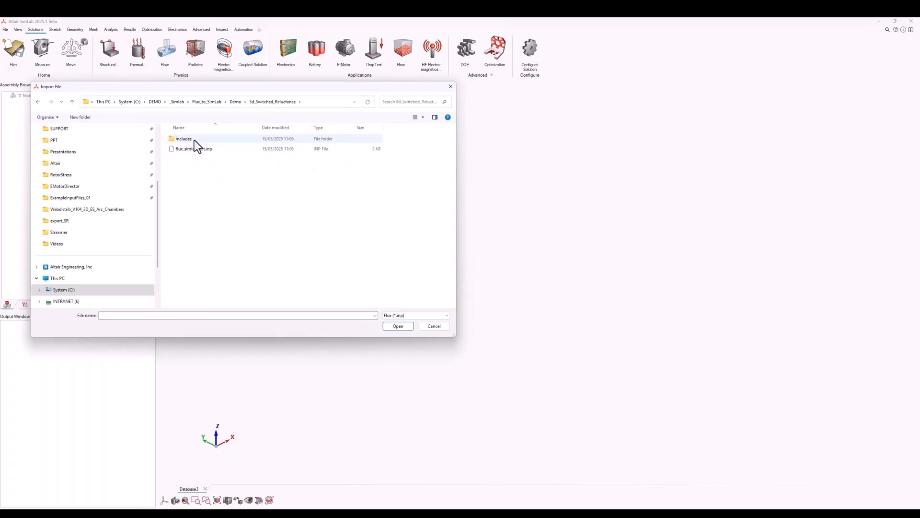
left_click(195, 148)
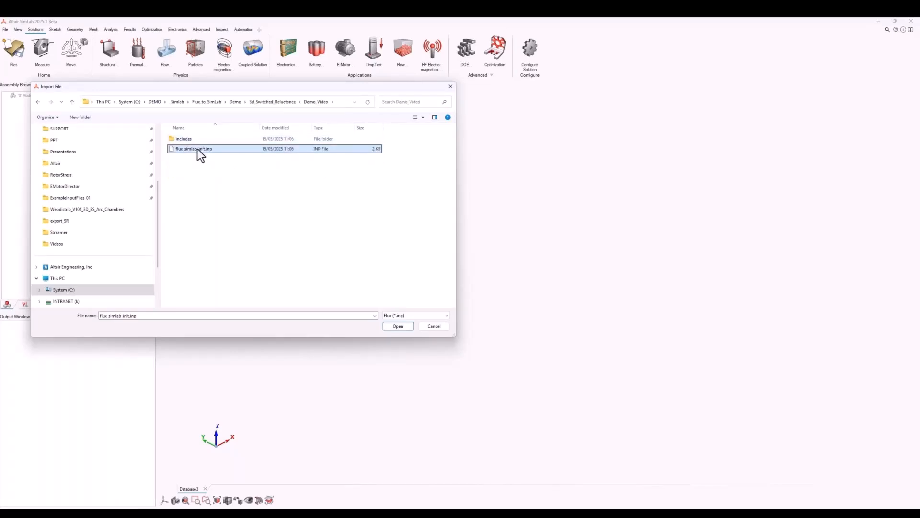
left_click(393, 327)
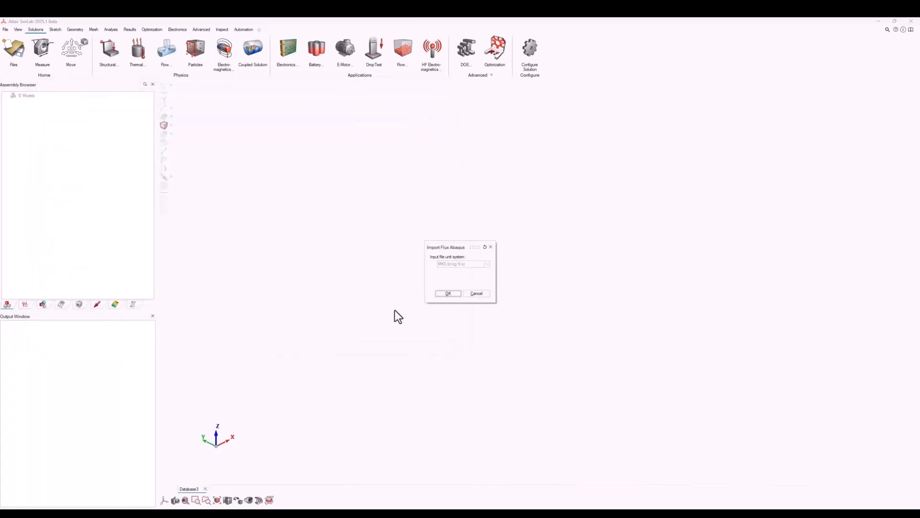
Import the switched reluctance model with the preset input unit system and close the missing-entities log.
left_click(447, 294)
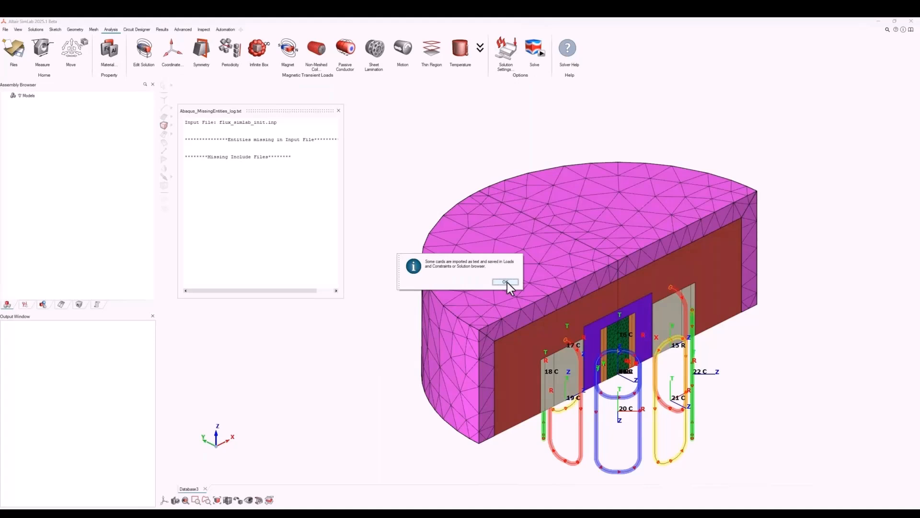
left_click(506, 281)
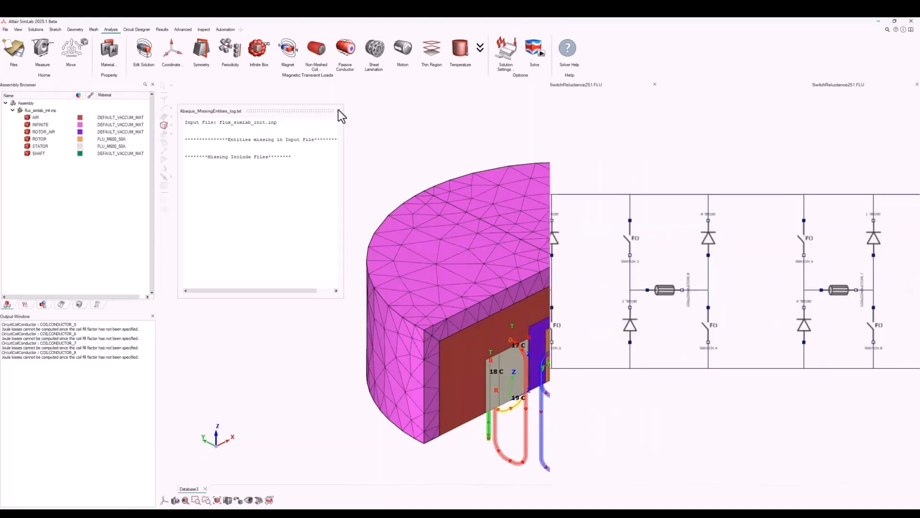
left_click(339, 111)
Review the loads and constraints of the flux_simlab_init solution, with its coordinate systems collapsed.
left_click(25, 305)
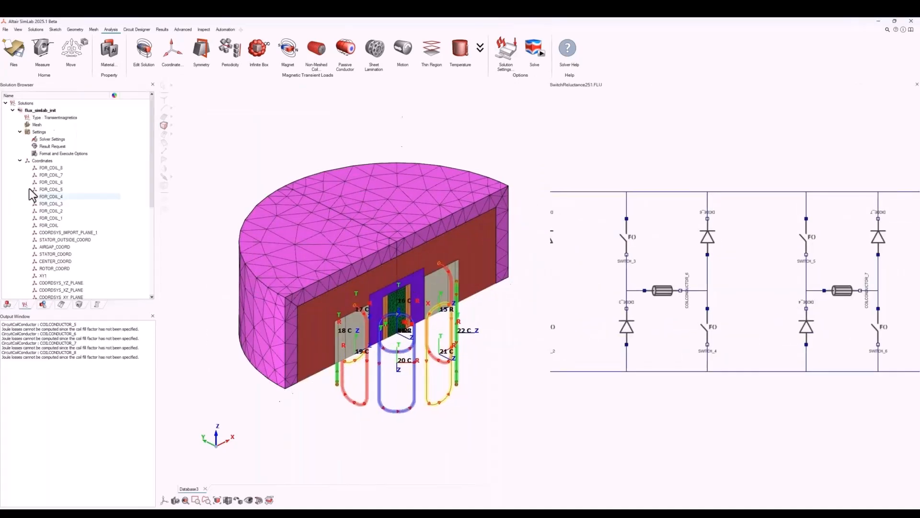
left_click(20, 161)
left_click(19, 168)
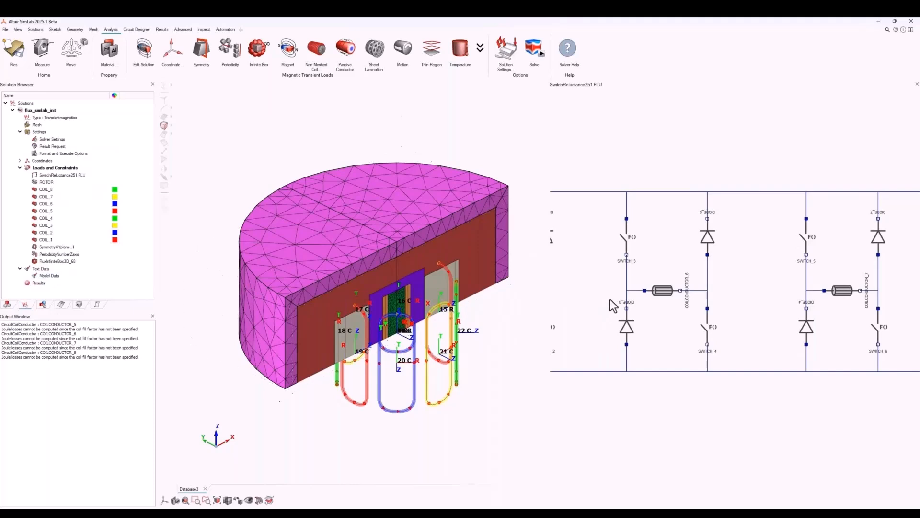
Examine the properties of DIODE_2 and SWITCH_1 in the imported SwitchReluctance251 circuit, closing each without changes.
scroll(620, 311, "down", 3)
scroll(620, 311, "down", 2)
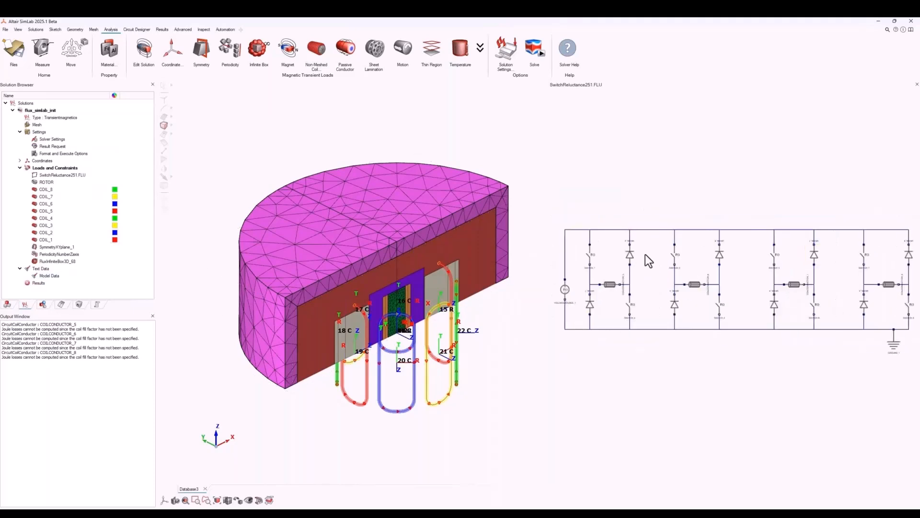
double_click(629, 254)
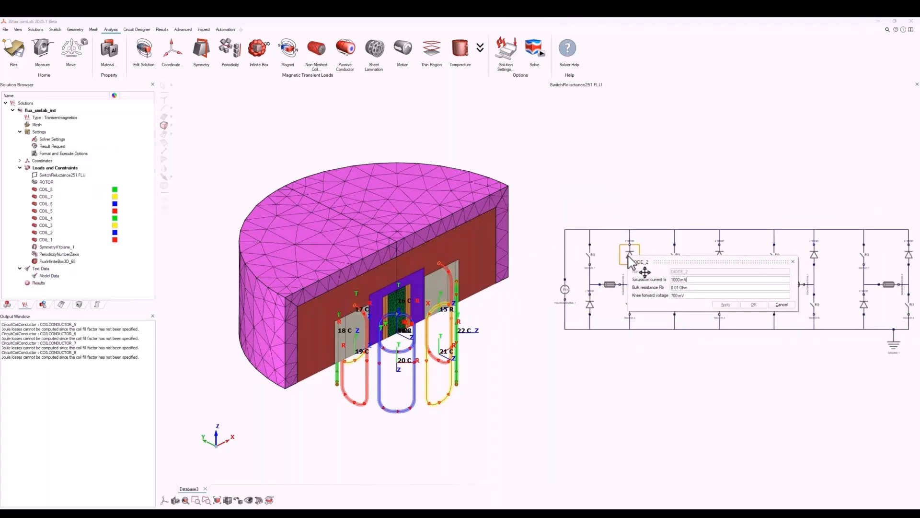
left_click(775, 305)
double_click(592, 257)
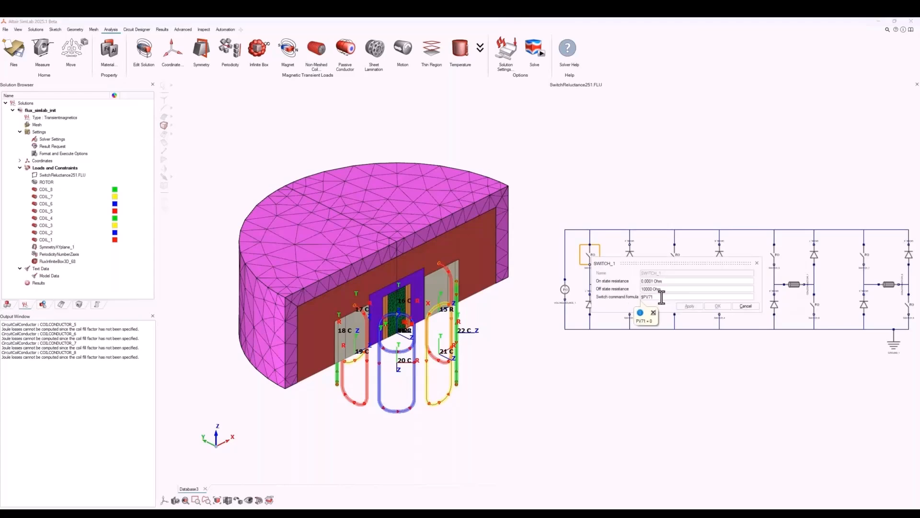
left_click(749, 309)
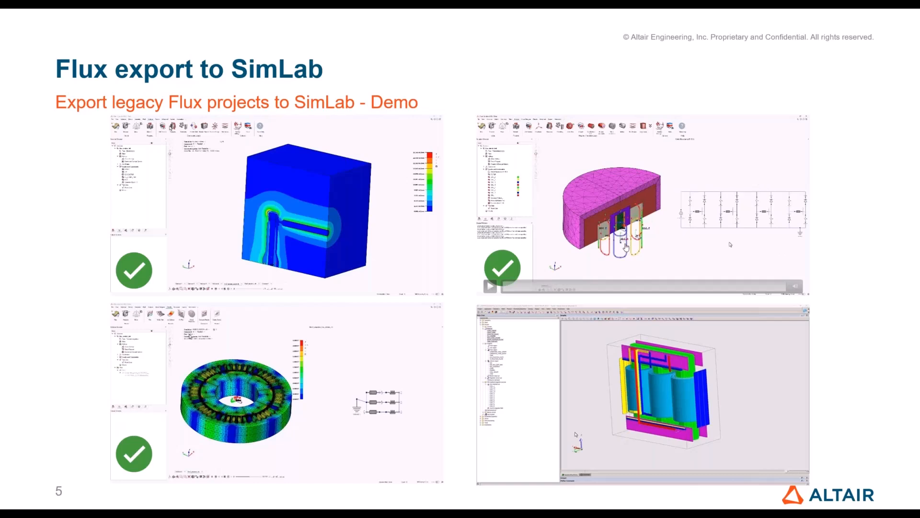
left_click(860, 441)
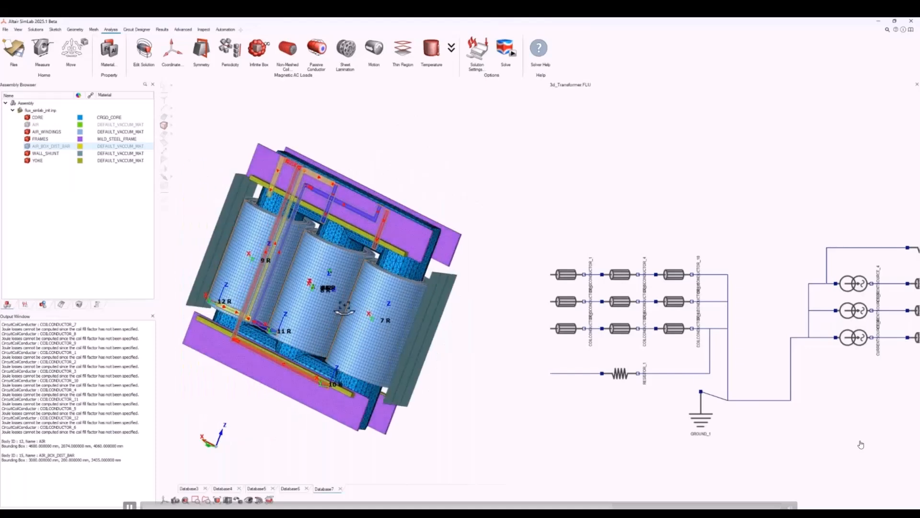
Hide the AIR_WINDINGS body of the transformer and fit the entire 3d_Transformer circuit in its view.
middle_click_drag(328, 304, 330, 298)
scroll(325, 288, "up", 1)
left_click(325, 288)
key("h")
right_click(701, 221)
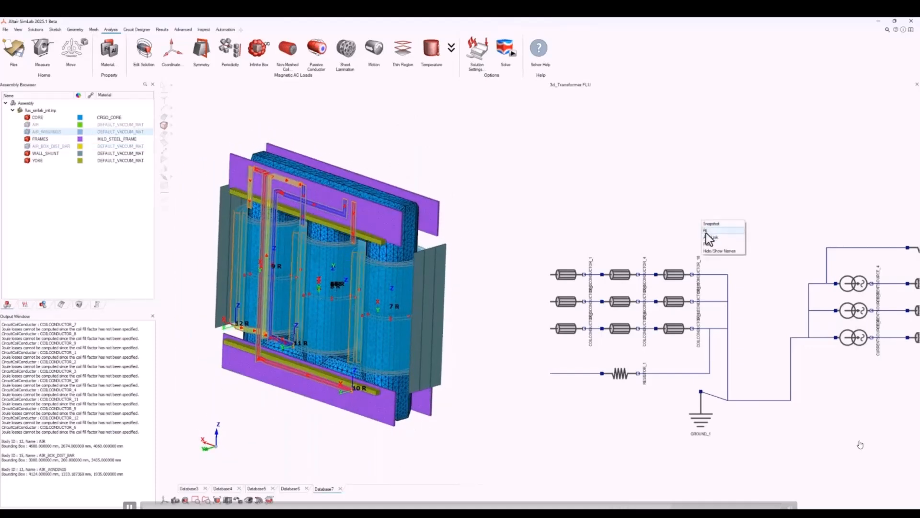
left_click(706, 232)
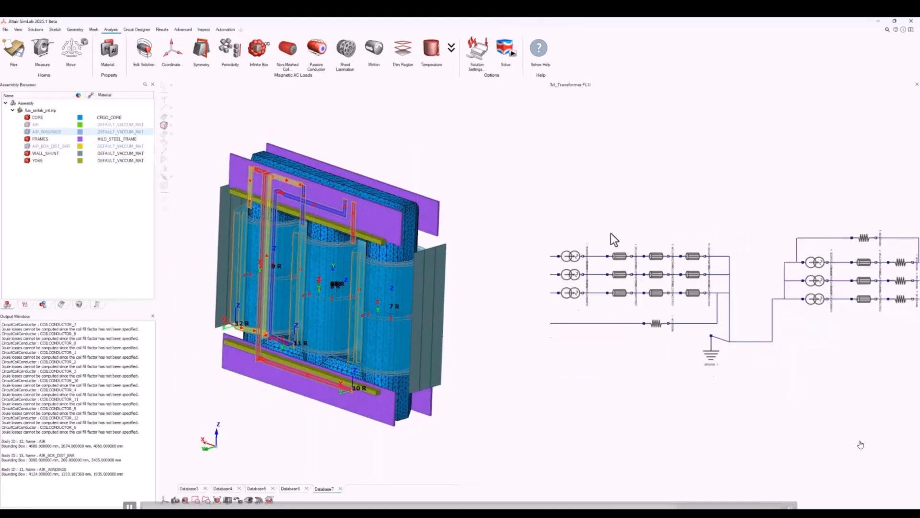
Review the transformer solution's full list of loads and constraints, enlarging the solution tree to show all coils.
left_click(43, 304)
left_click(20, 167)
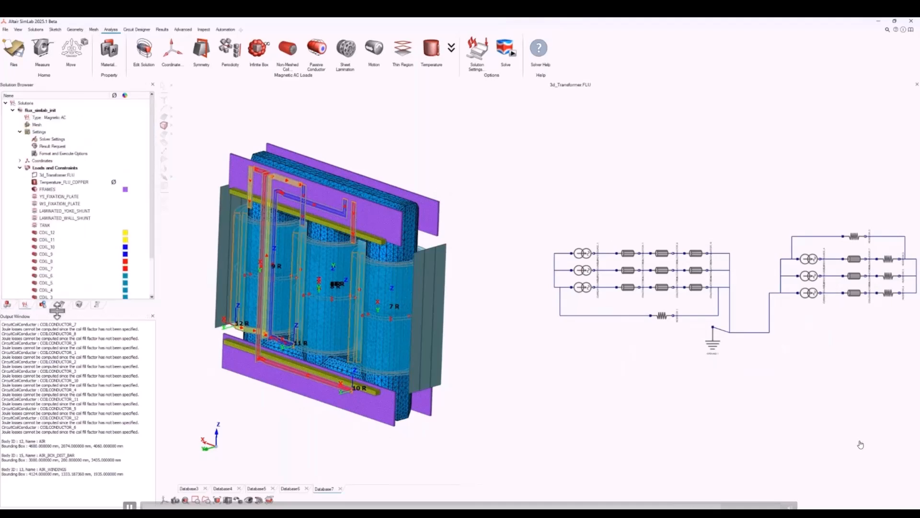
left_click_drag(57, 309, 57, 372)
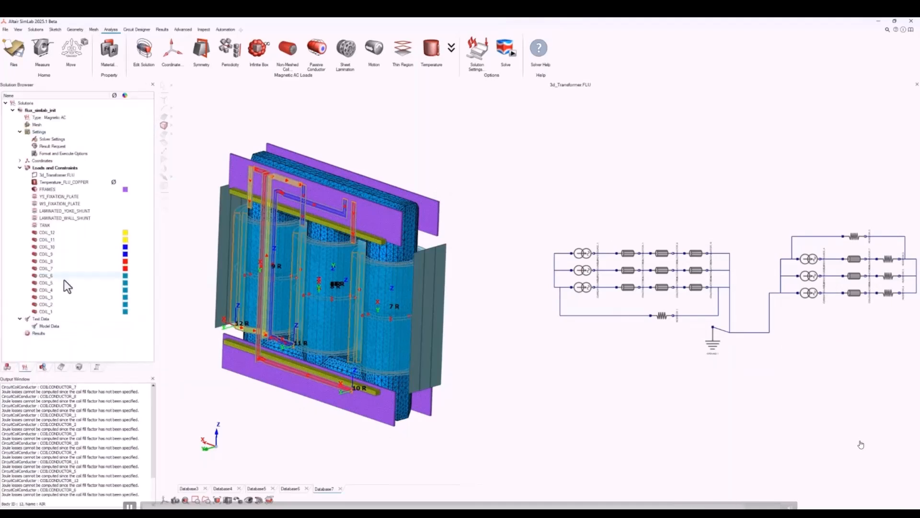
right_click_drag(296, 264, 308, 261)
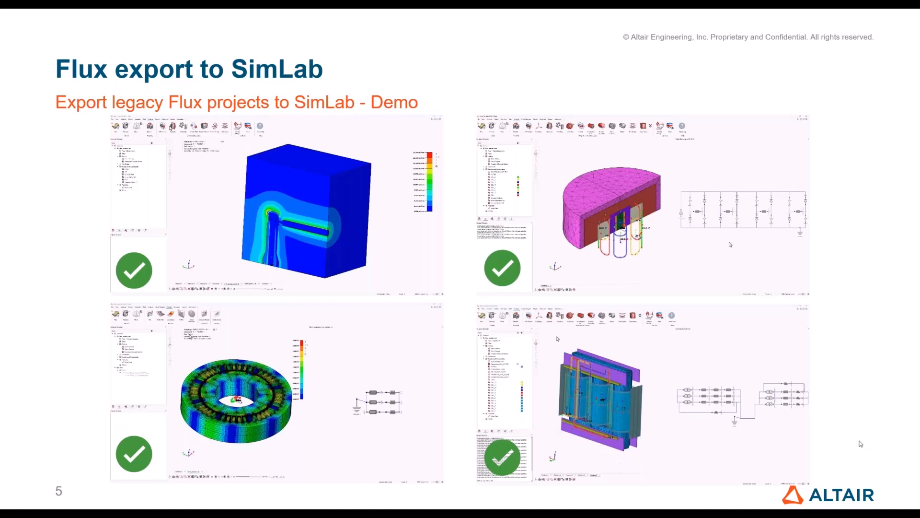
key("Right")
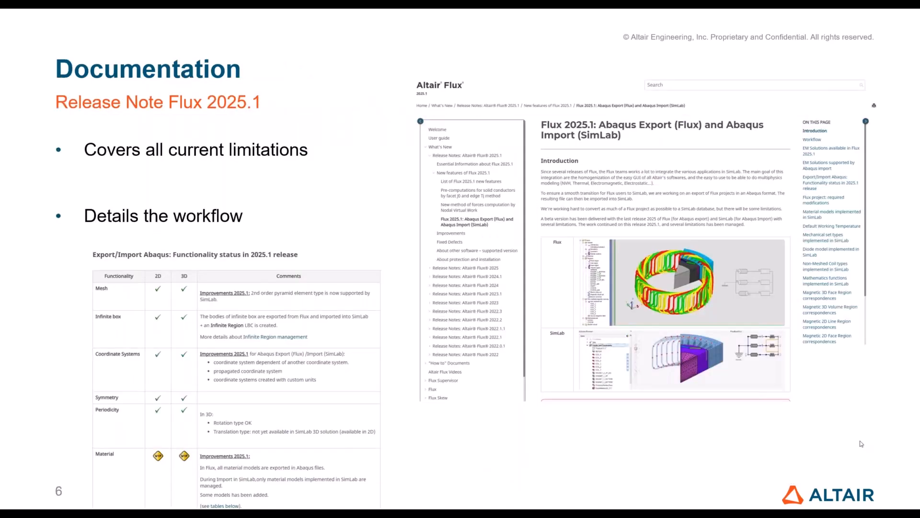